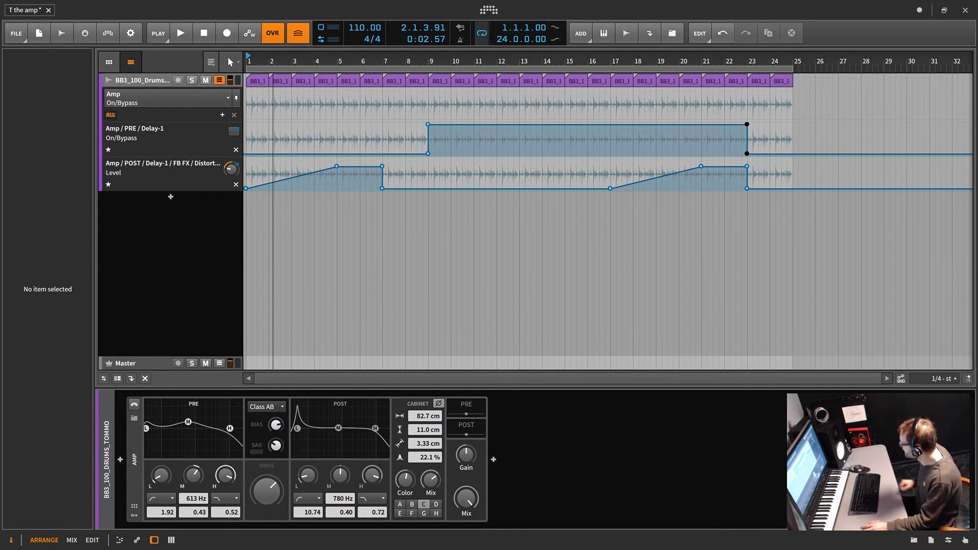
# - Play the drum track from bar 1 with the Amp bypassed, stopping around bar 8 and returning to the start
pyautogui.click(204, 33)
pyautogui.click(181, 38)
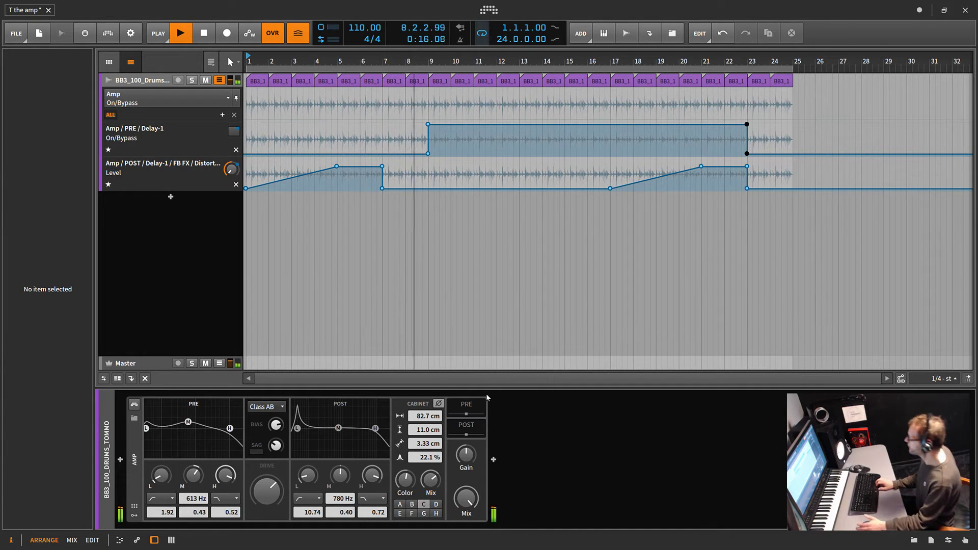
pyautogui.click(204, 33)
pyautogui.click(206, 34)
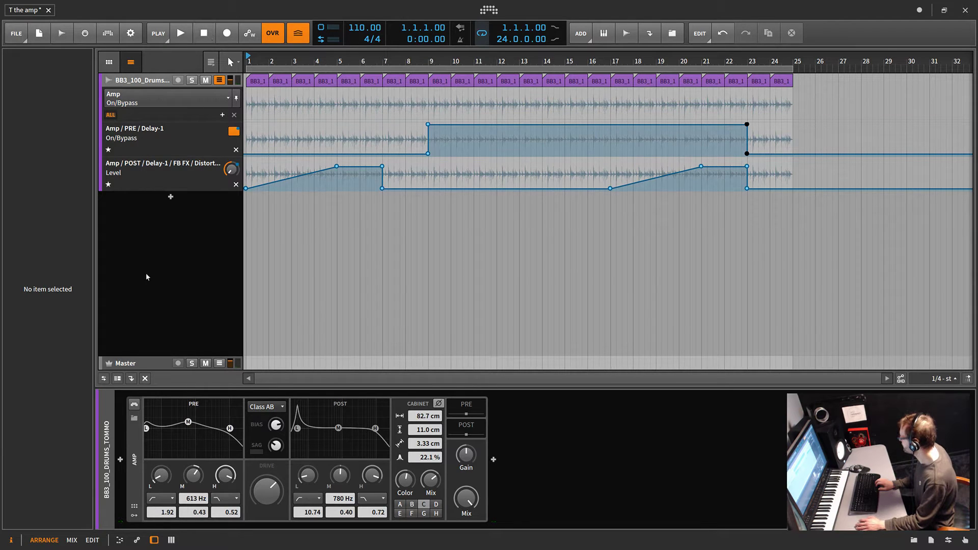
# - Switch on the Amp device and play the drum track from the start to about bar 23
pyautogui.click(134, 404)
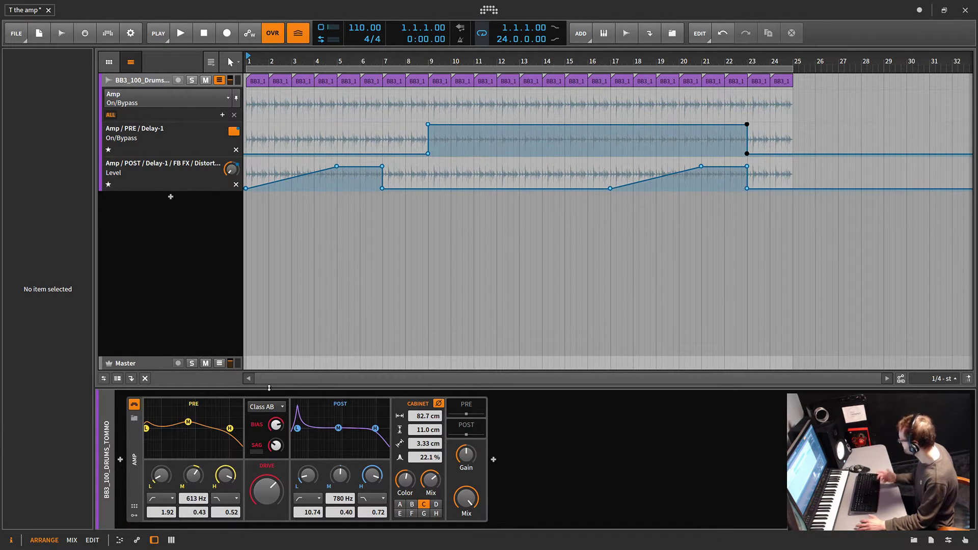
pyautogui.click(181, 33)
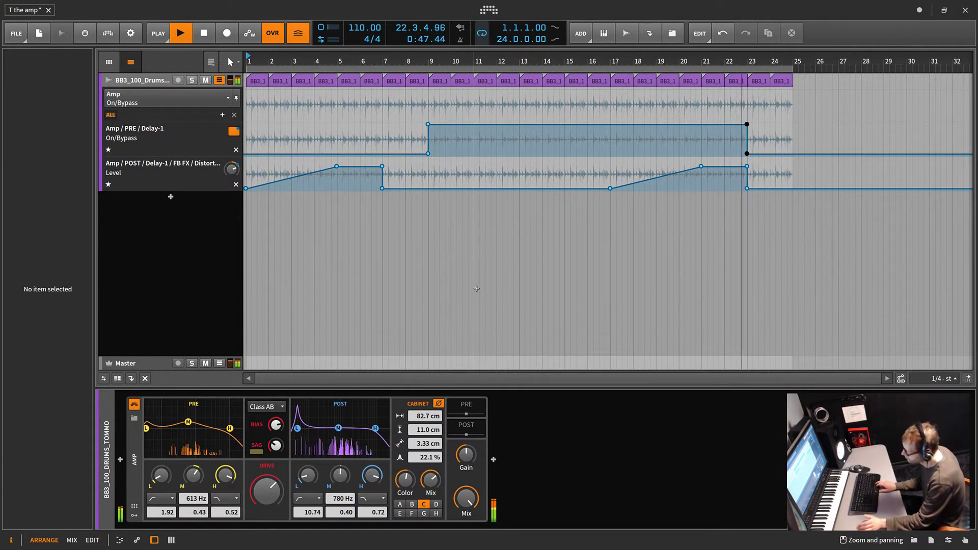
pyautogui.press('space')
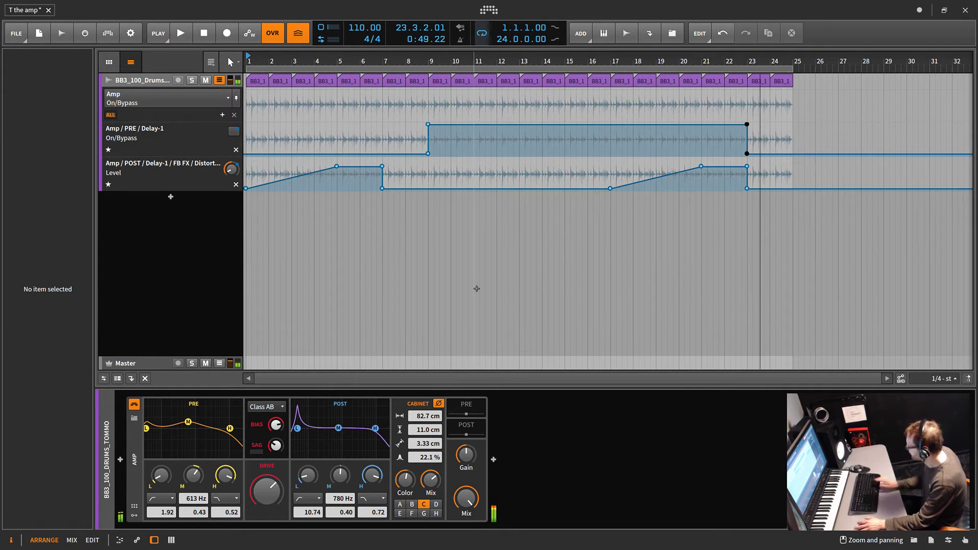
# - Examine the delays in the Amp's PRE and POST chains alongside the delay automation lane
pyautogui.moveTo(294, 431)
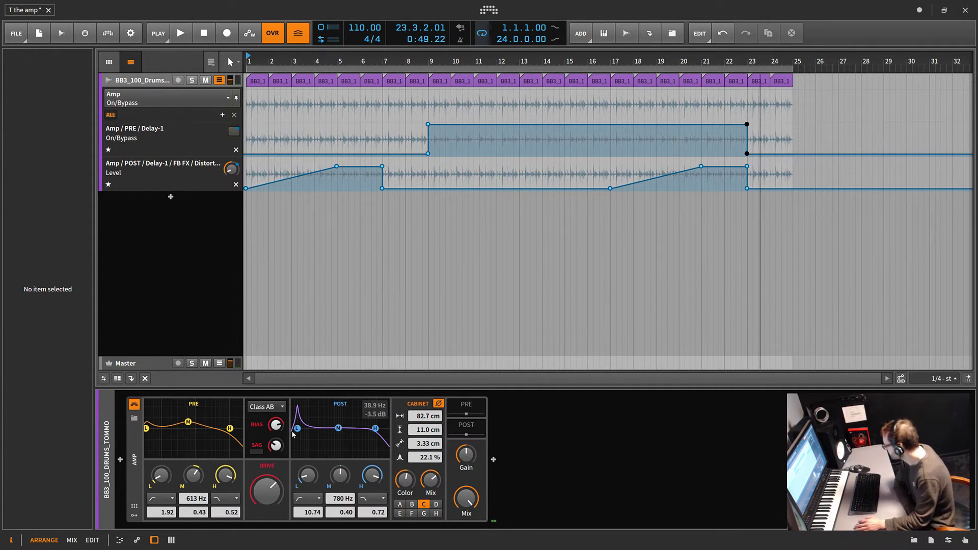
pyautogui.click(479, 407)
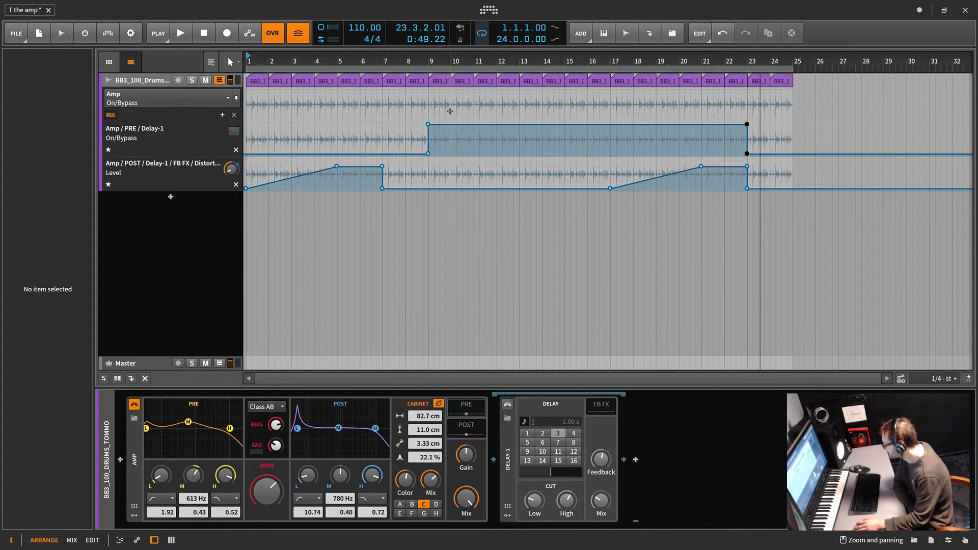
pyautogui.moveTo(451, 126)
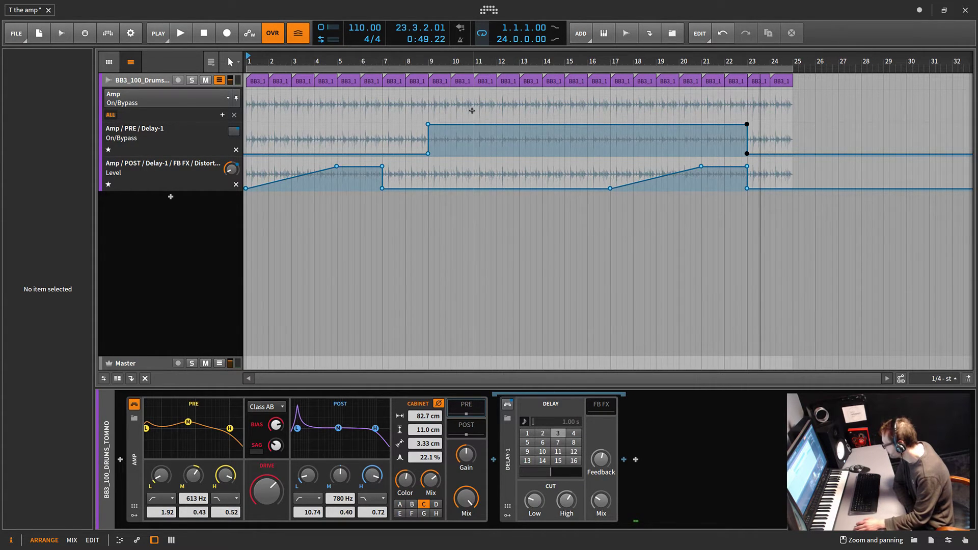
pyautogui.click(480, 430)
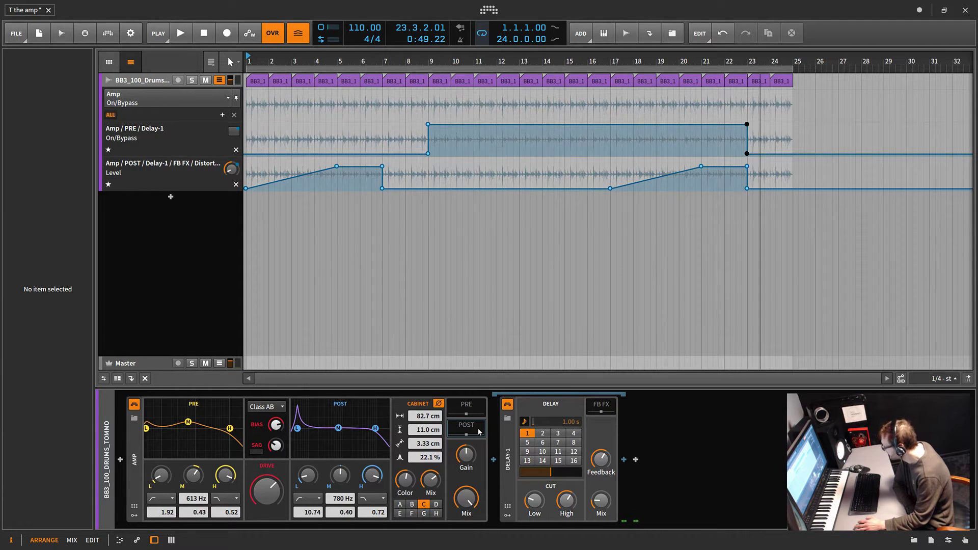
# - Play the drum track and open the POST delay's FB FX chain to watch its Distortion device, stopping around bar 8
pyautogui.click(376, 63)
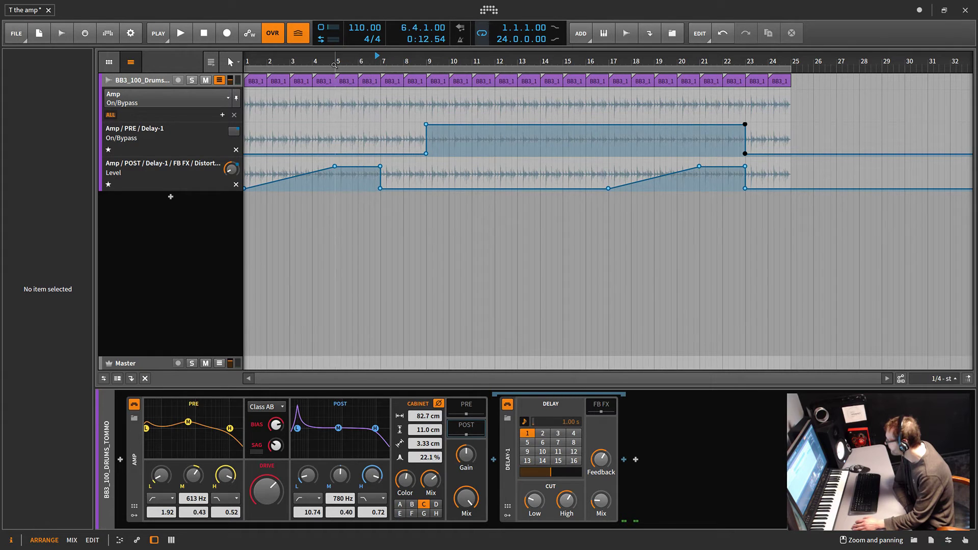
pyautogui.press('space')
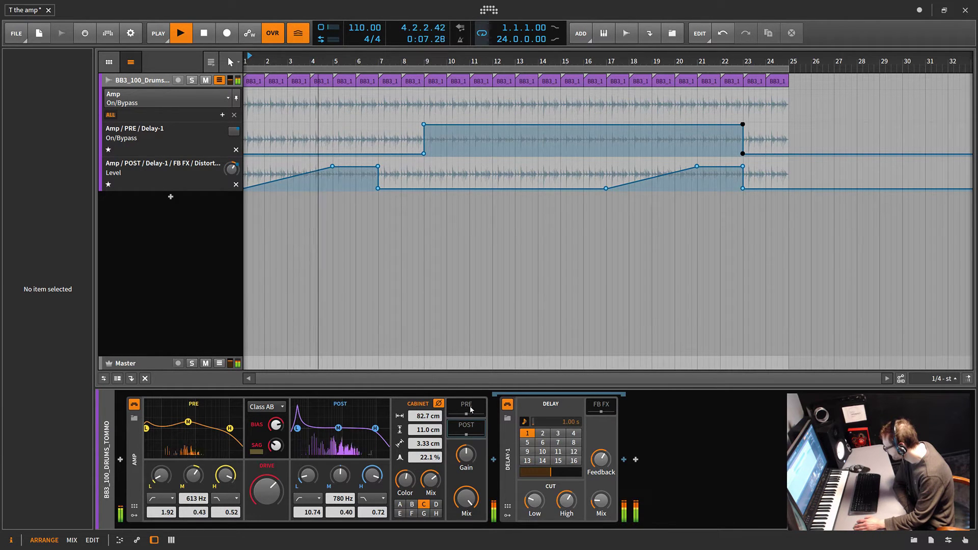
pyautogui.click(608, 410)
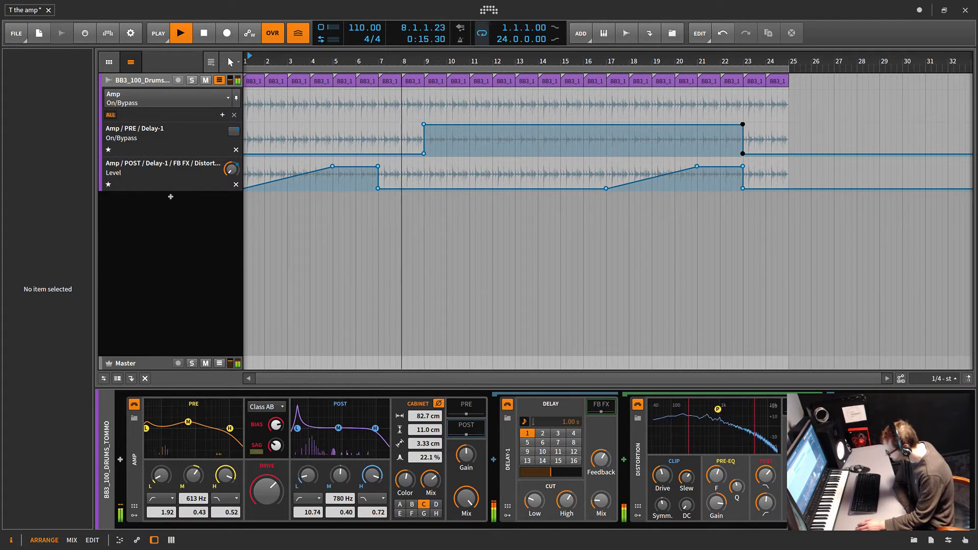
pyautogui.press('space')
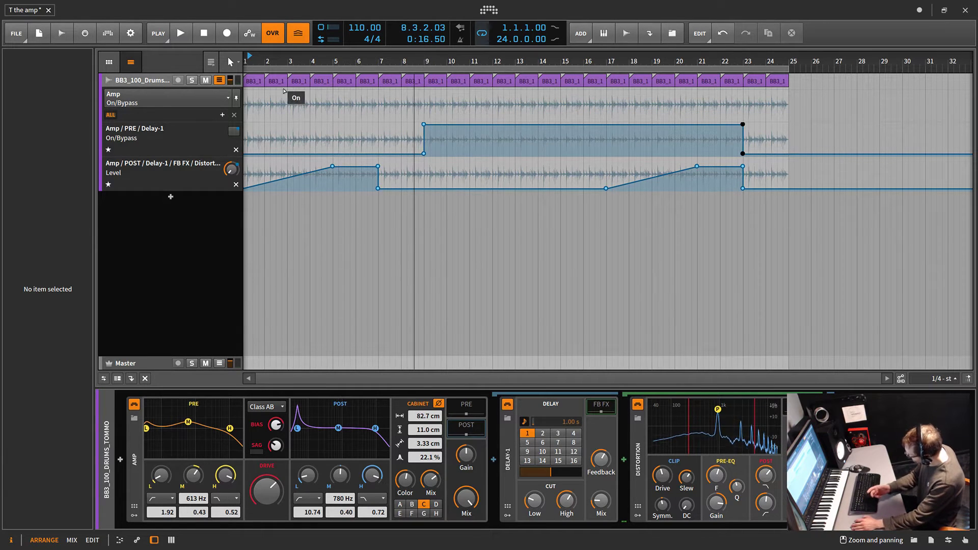
# - Replay the drum track from bar 1 through the distortion level ramp and stop in bar 7
pyautogui.click(248, 63)
pyautogui.press('space')
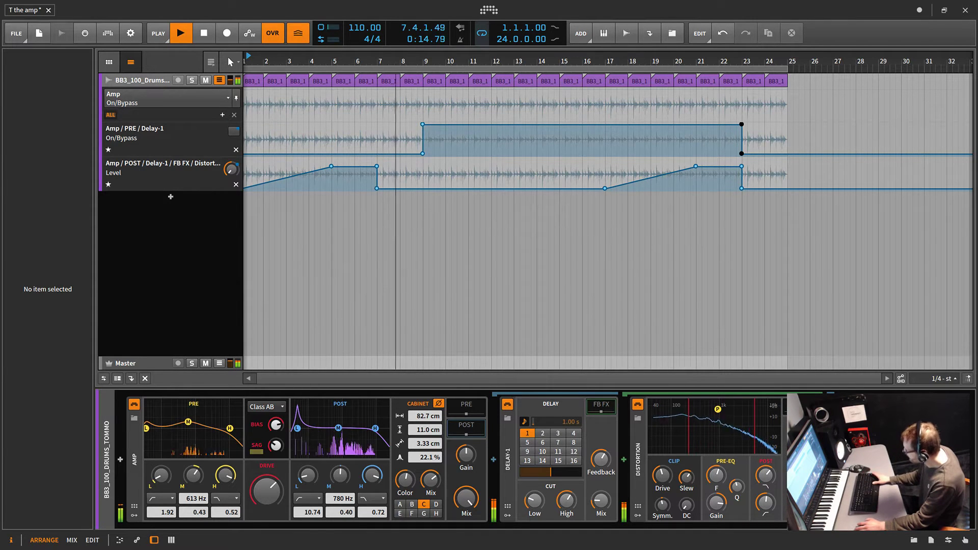
pyautogui.press('space')
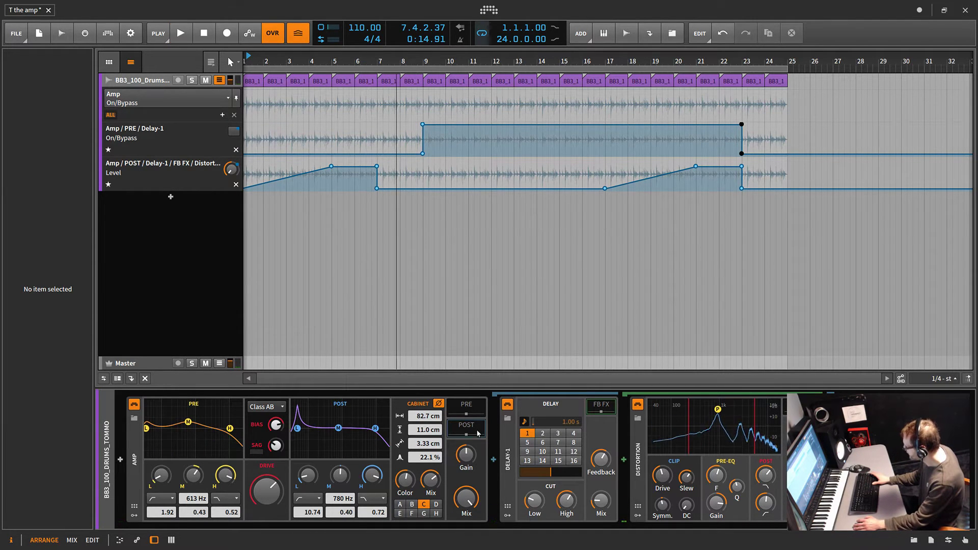
# - Show the Amp's PRE chain and play the track, jumping to bar 8 to hear the PRE delay enter
pyautogui.click(478, 434)
pyautogui.click(474, 408)
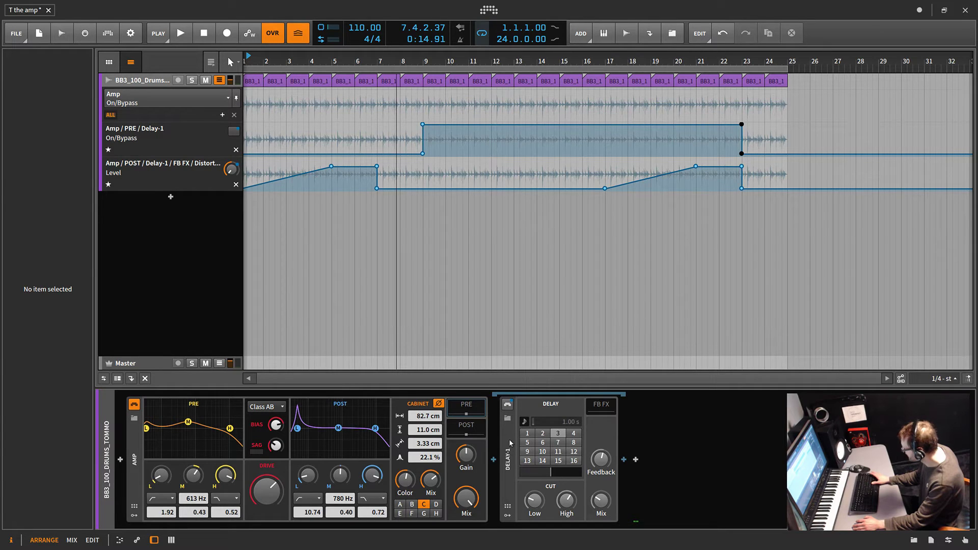
pyautogui.press('space')
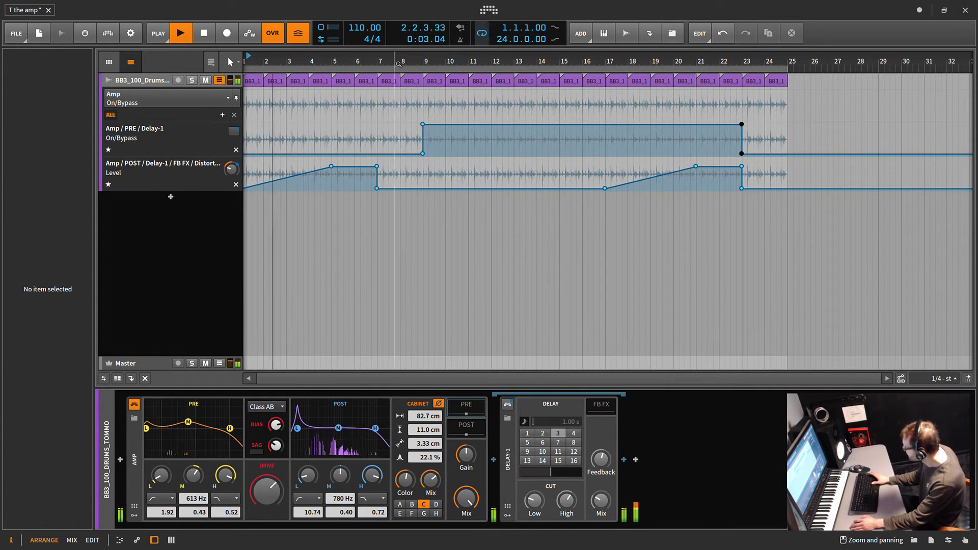
pyautogui.moveTo(405, 61); pyautogui.dragTo(403, 61)
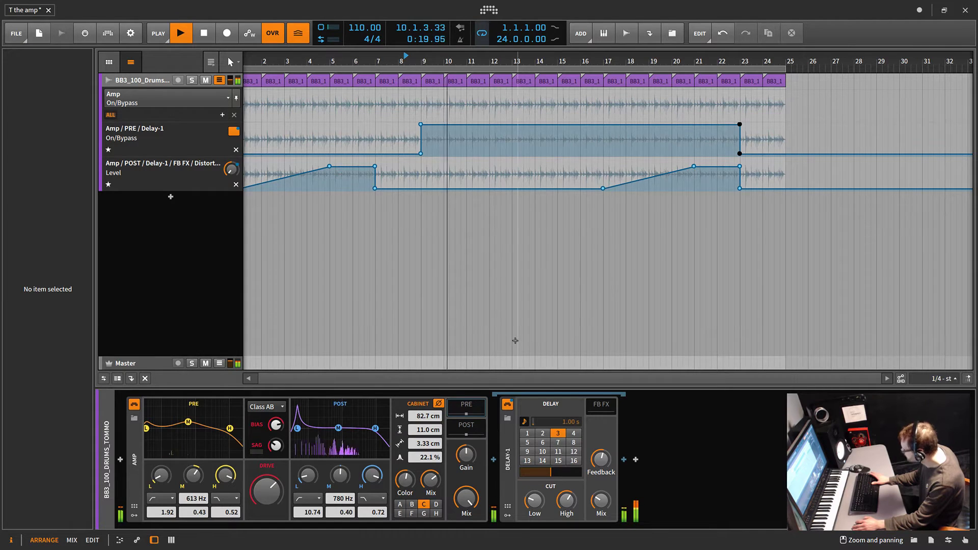
pyautogui.press('space')
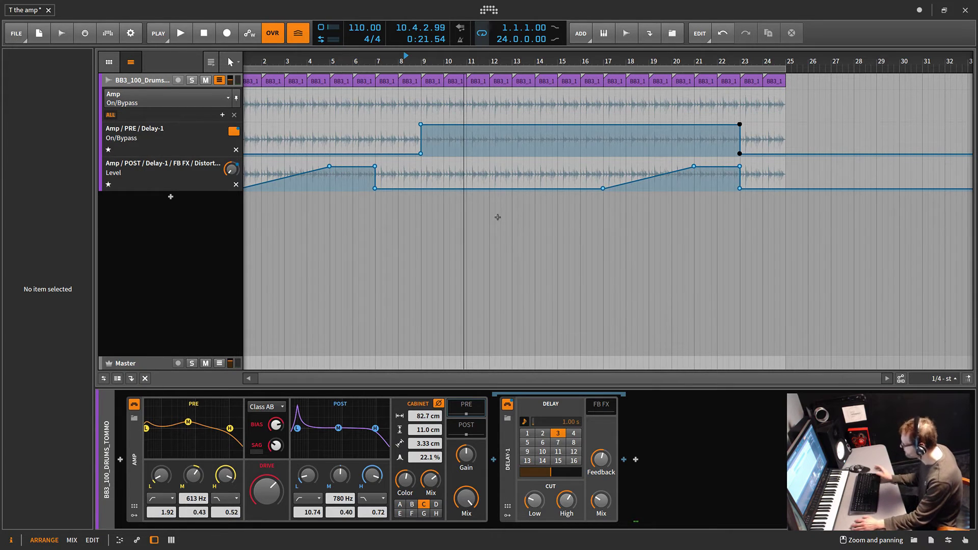
# - Play the track from the start and switch off the Delay-1 devices in the Amp's POST and PRE chains
pyautogui.click(474, 408)
pyautogui.click(473, 427)
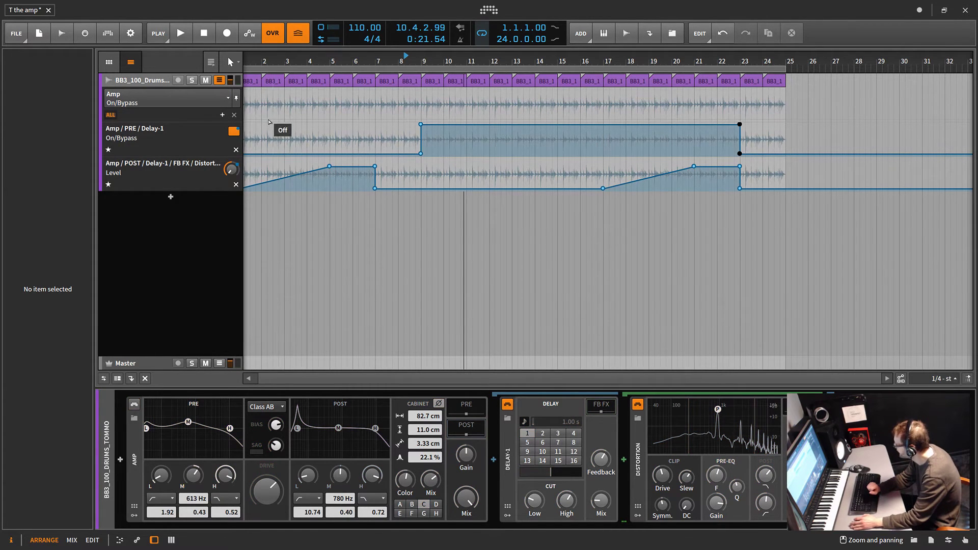
pyautogui.press('space')
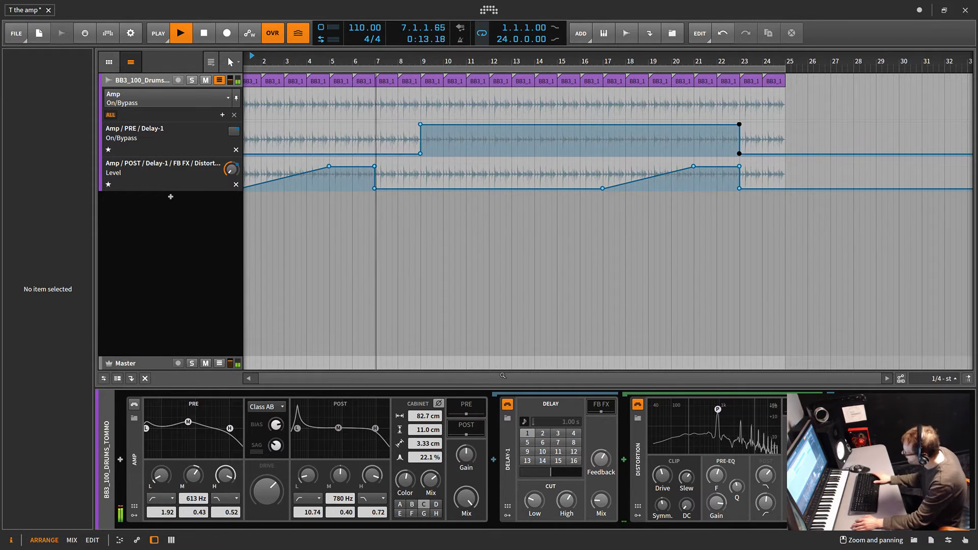
pyautogui.click(507, 404)
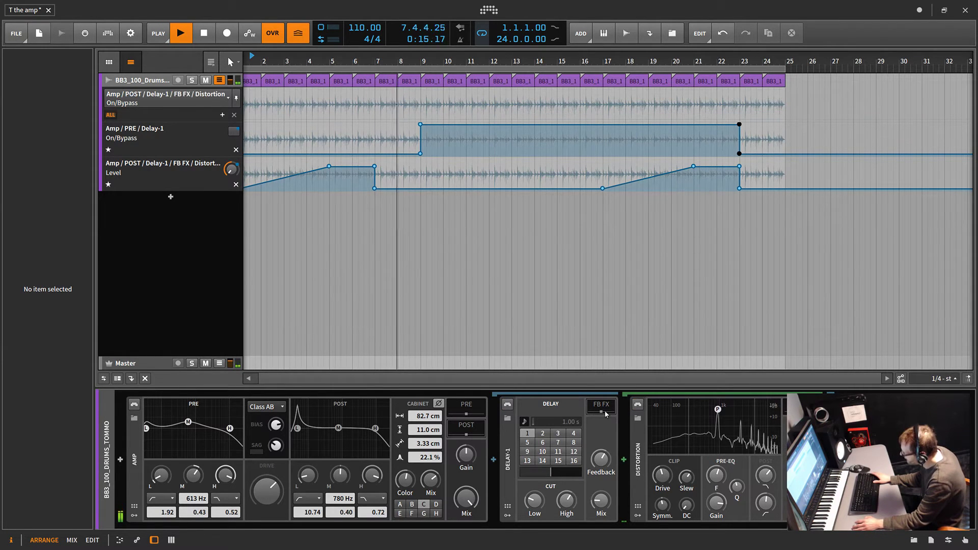
pyautogui.click(471, 410)
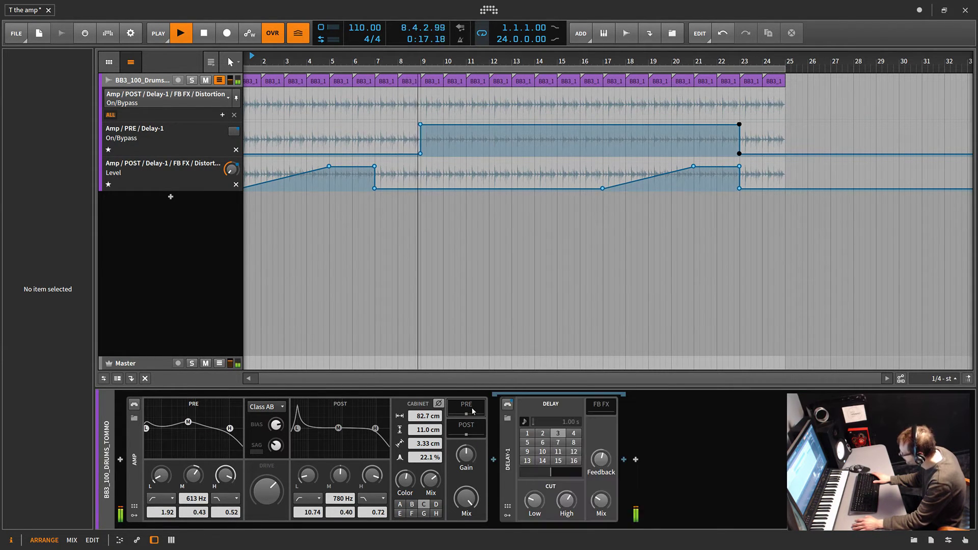
pyautogui.click(506, 405)
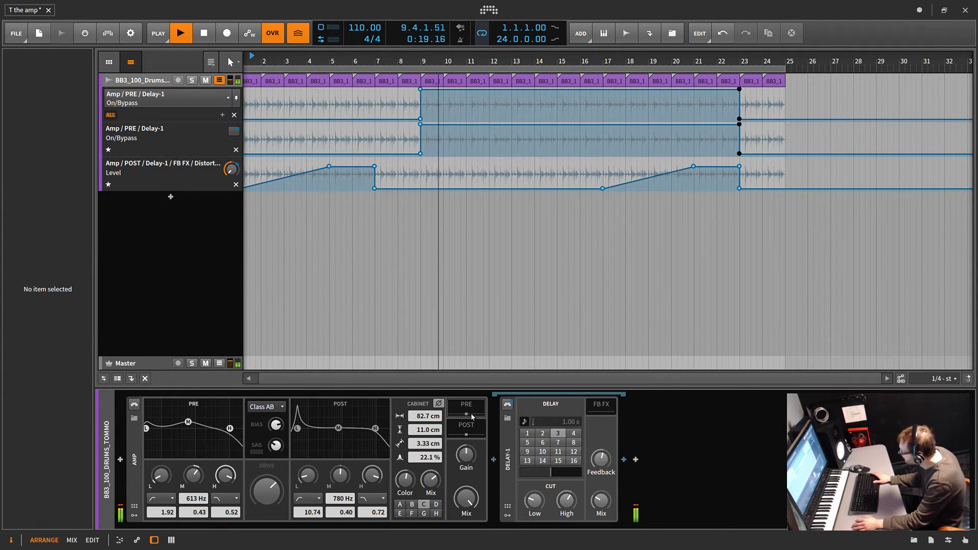
# - Switch the Amp back on, stop playback, and shorten the loop region to 8 bars from bar 1
pyautogui.click(135, 404)
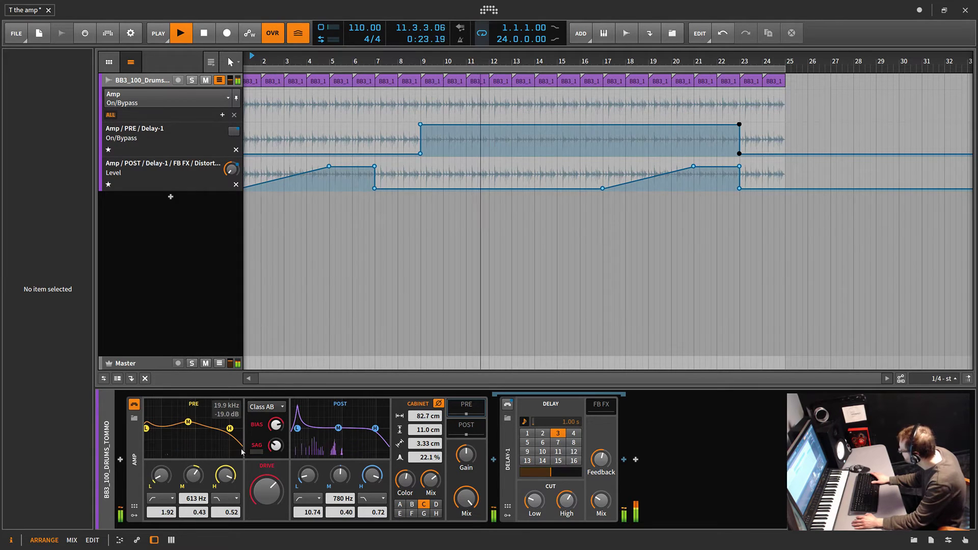
pyautogui.press('space')
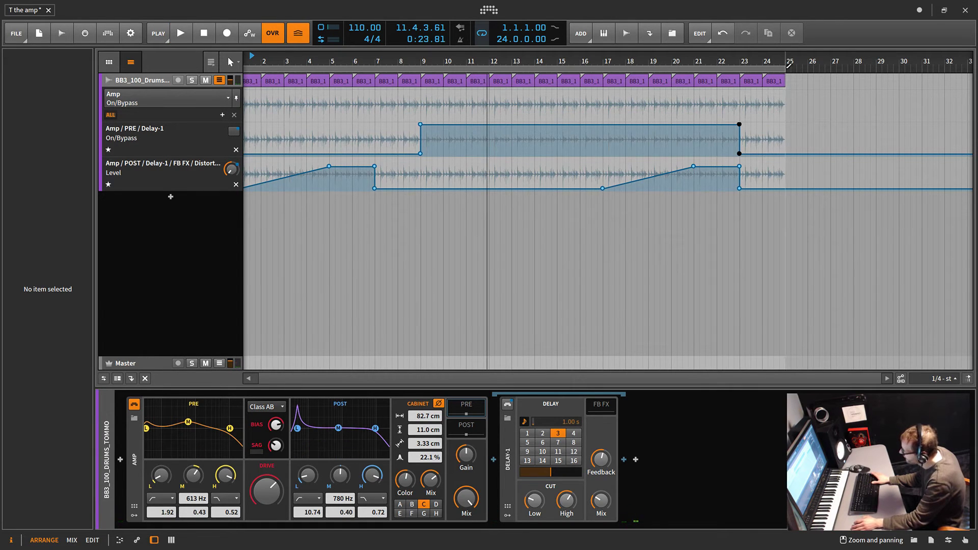
pyautogui.moveTo(785, 68); pyautogui.dragTo(407, 129)
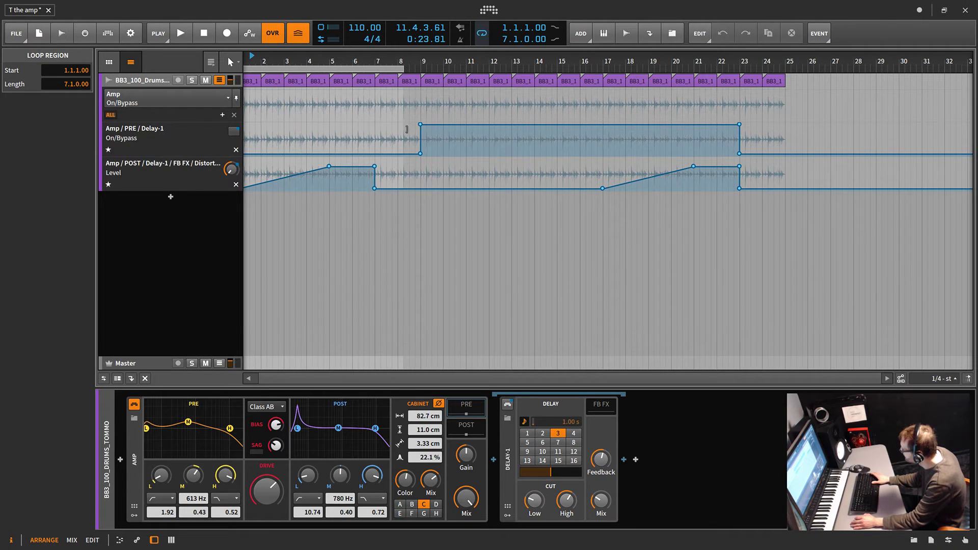
# - Play the shortened loop briefly and check the delays in the POST and PRE chains, ending on the PRE chain
pyautogui.press('space')
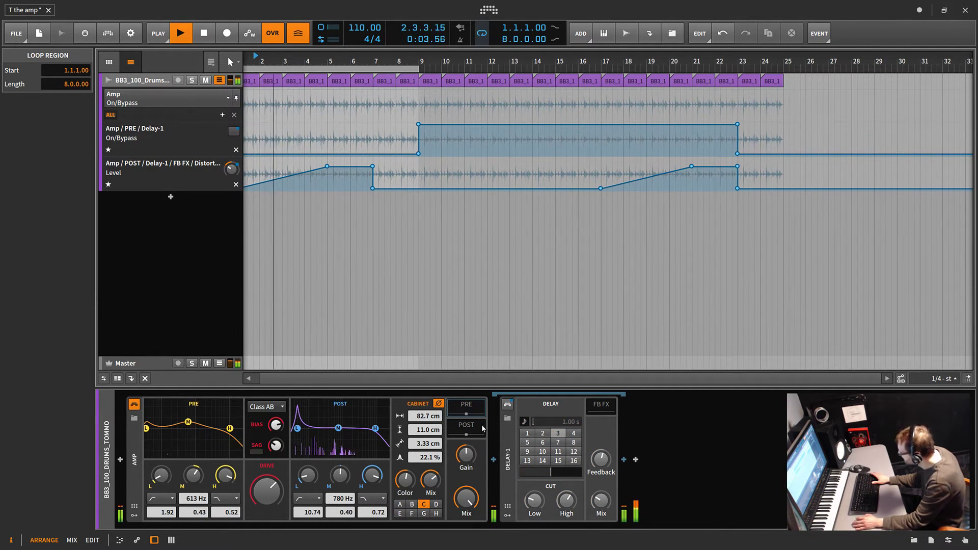
pyautogui.click(466, 427)
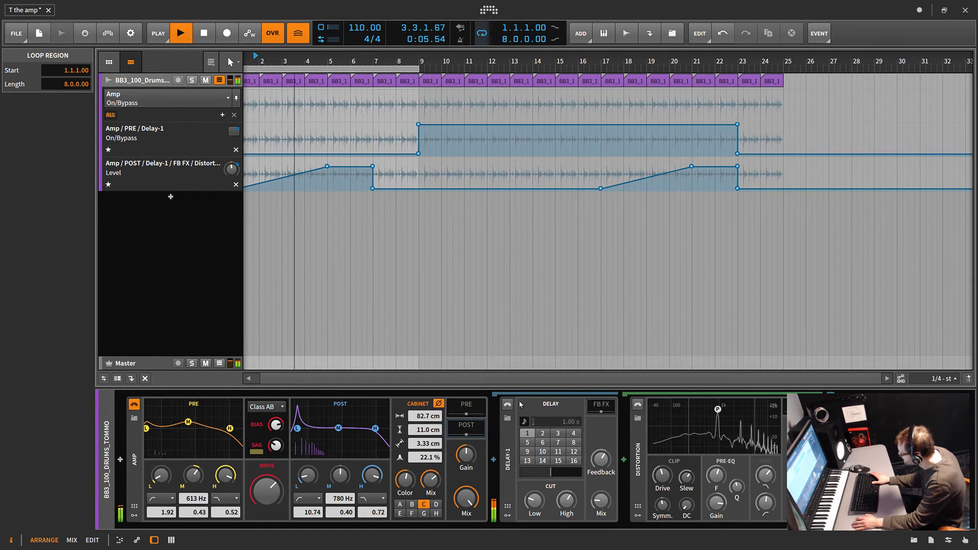
pyautogui.press('space')
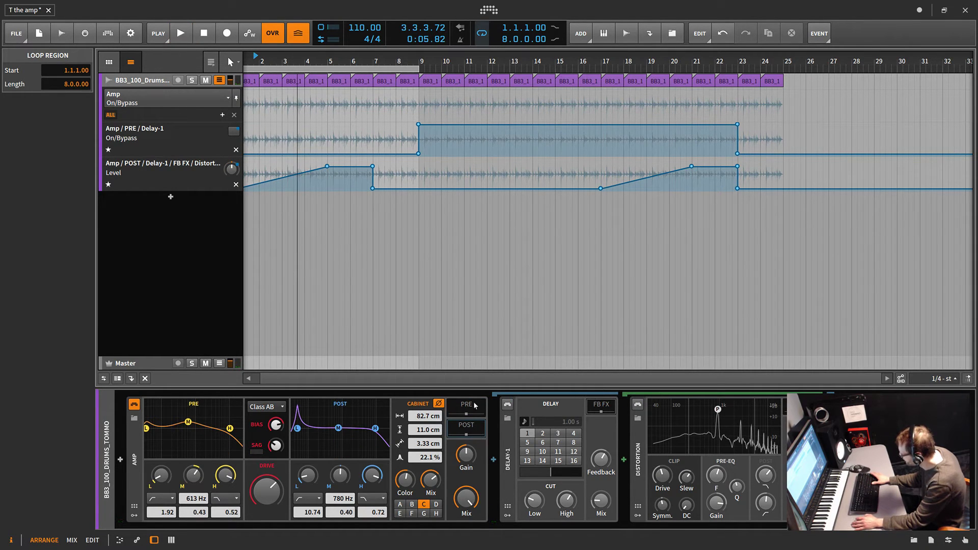
pyautogui.click(474, 411)
pyautogui.click(475, 428)
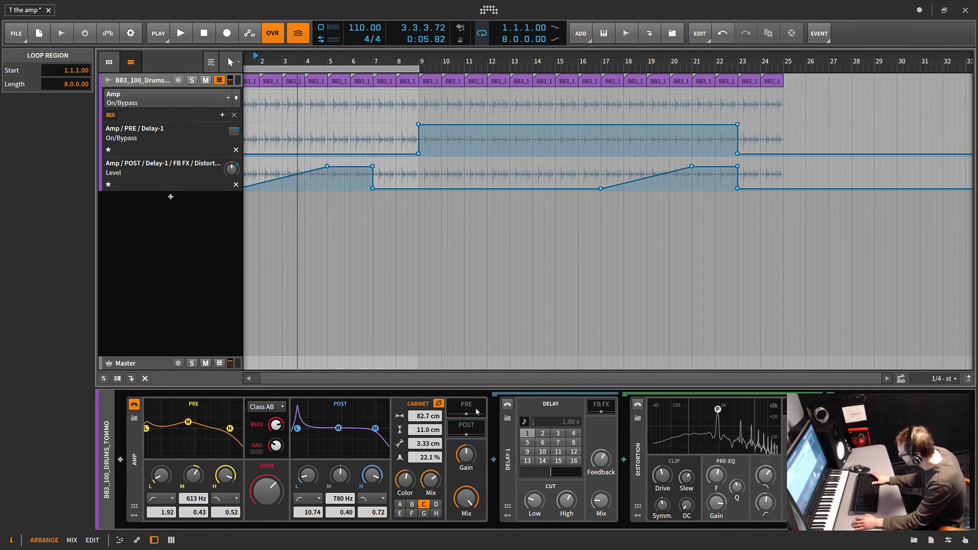
pyautogui.click(476, 407)
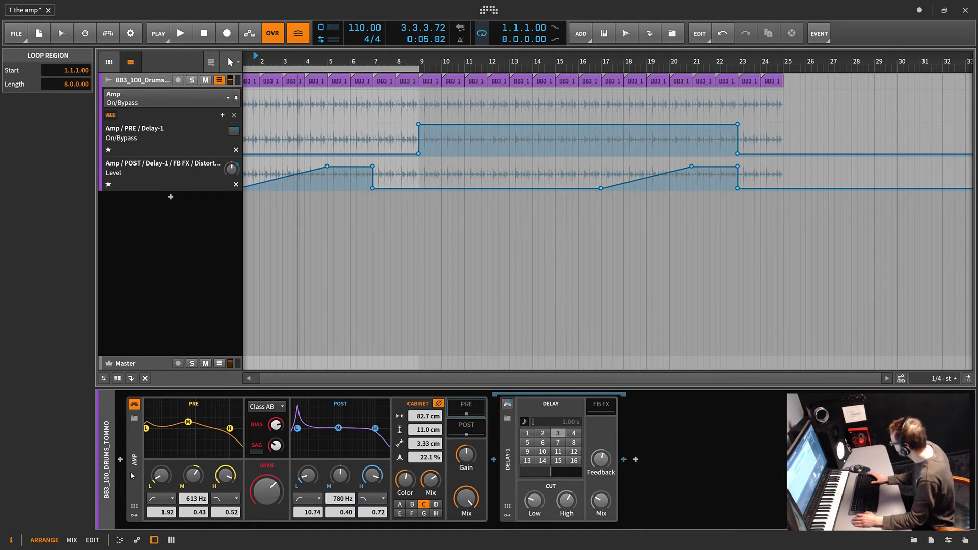
# - During loop playback, reshape the PRE EQ with high-pass Q 6.61, mid band at 504 Hz with Q 0.19, and high band Q 0.57
pyautogui.press('space')
pyautogui.moveTo(160, 475); pyautogui.dragTo(224, 518)
pyautogui.moveTo(162, 512)
pyautogui.mouseDown()
pyautogui.moveTo(162, 501)
pyautogui.moveTo(162, 515)
pyautogui.mouseUp()
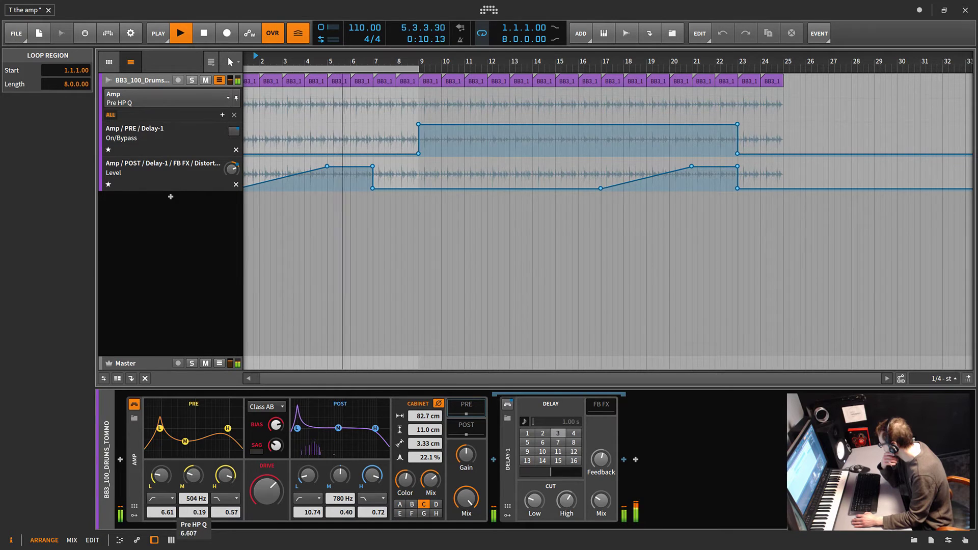
# - Change the Amp's PRE high-pass filter to highpass24, set its Q to 0.49, and lower its cutoff frequency
pyautogui.moveTo(160, 475); pyautogui.dragTo(160, 466)
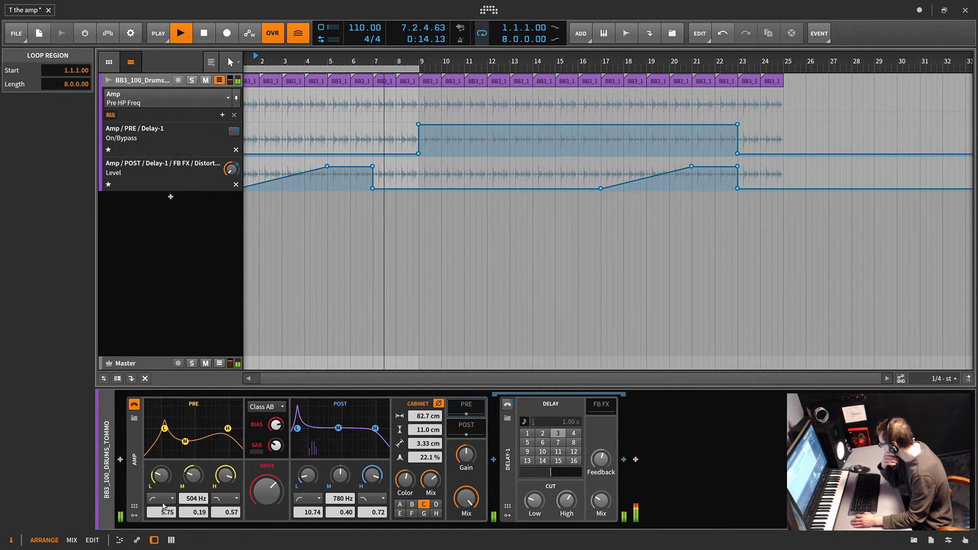
pyautogui.moveTo(167, 512); pyautogui.dragTo(167, 519)
pyautogui.click(171, 499)
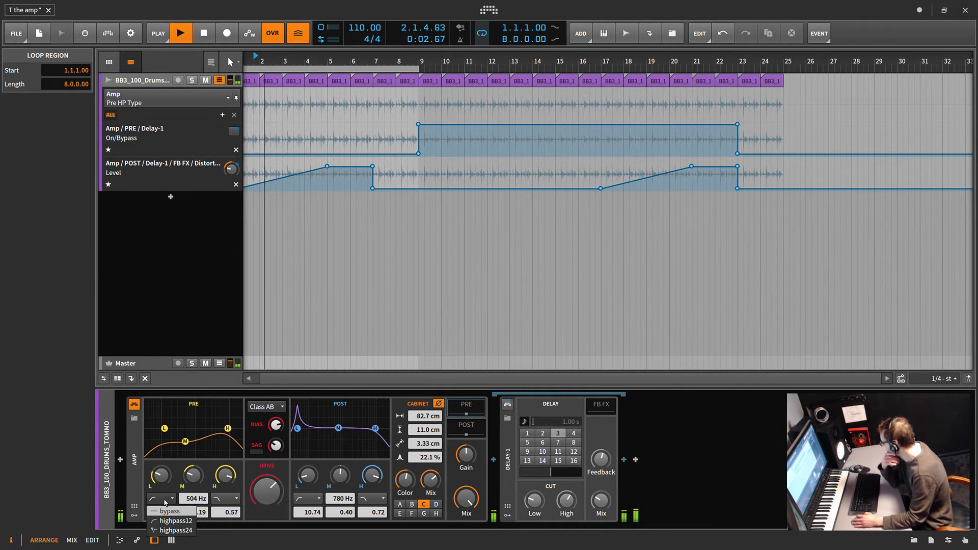
pyautogui.click(170, 531)
pyautogui.moveTo(159, 475); pyautogui.dragTo(160, 489)
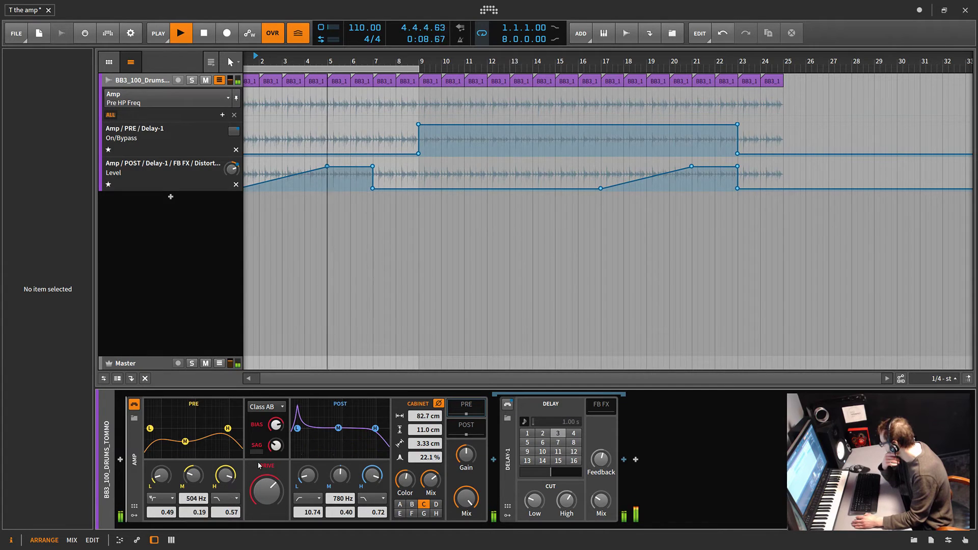
# - Push the Amp's Drive to about +45.5 dB, switch the clip model to Smooth, and bring Drive down to about +32.5 dB
pyautogui.moveTo(270, 489)
pyautogui.mouseDown()
pyautogui.moveTo(270, 512)
pyautogui.moveTo(266, 490)
pyautogui.mouseUp()
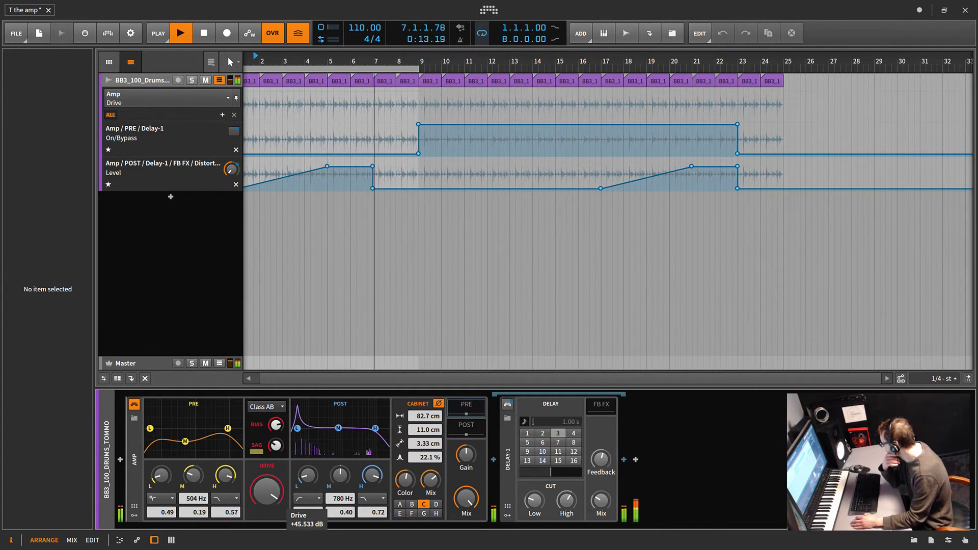
pyautogui.click(268, 408)
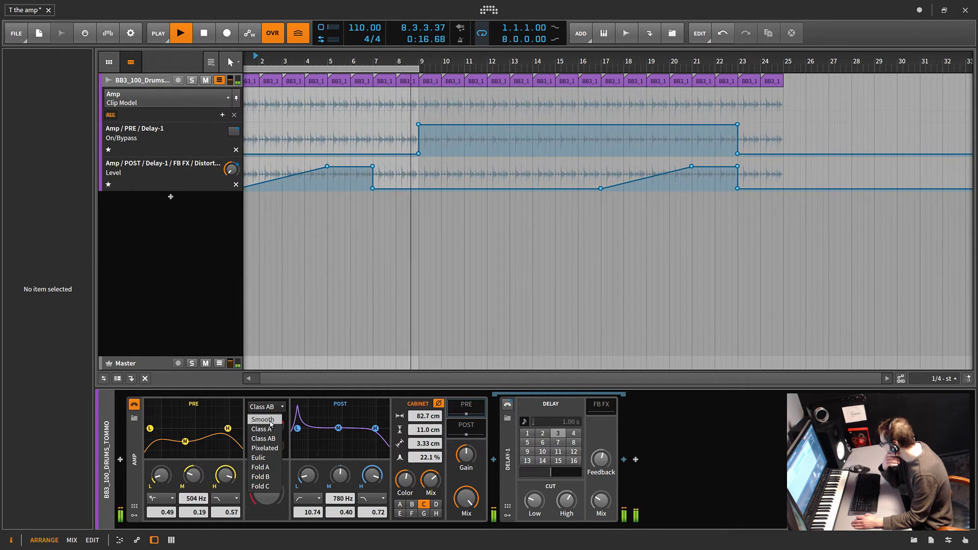
pyautogui.click(270, 420)
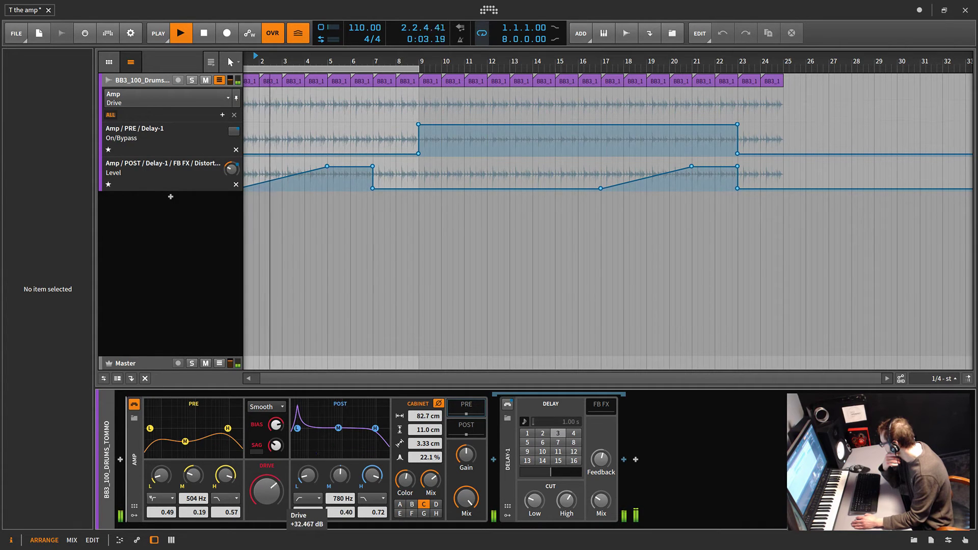
pyautogui.click(266, 492)
# - Audition the Class A, Class AB and Pixelated clip models in turn and set Drive to about +29.1 dB
pyautogui.click(271, 407)
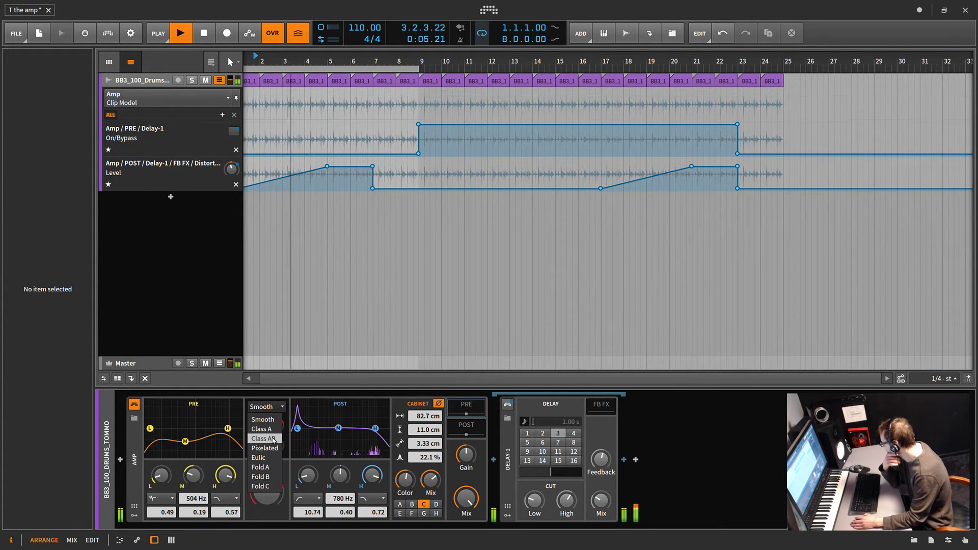
pyautogui.click(270, 415)
pyautogui.click(265, 407)
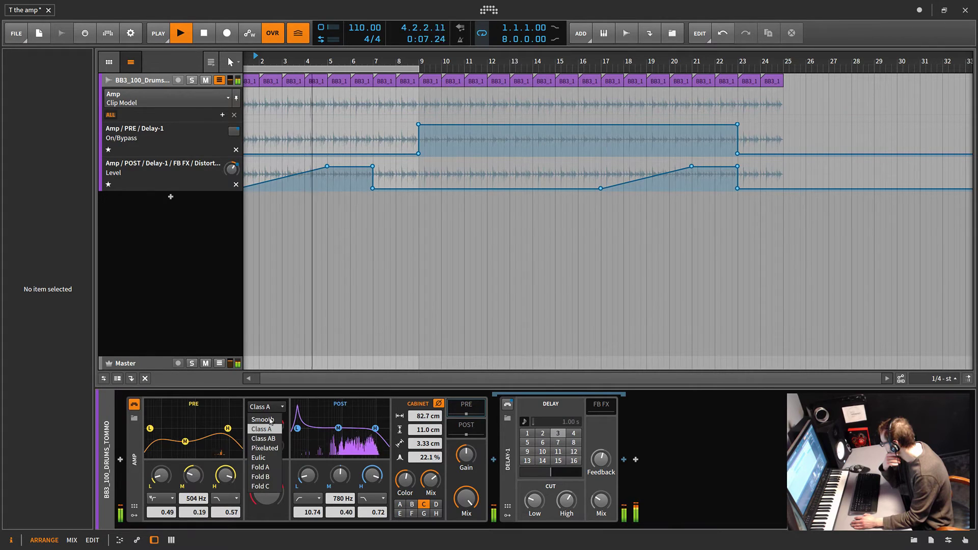
pyautogui.click(263, 438)
pyautogui.click(265, 406)
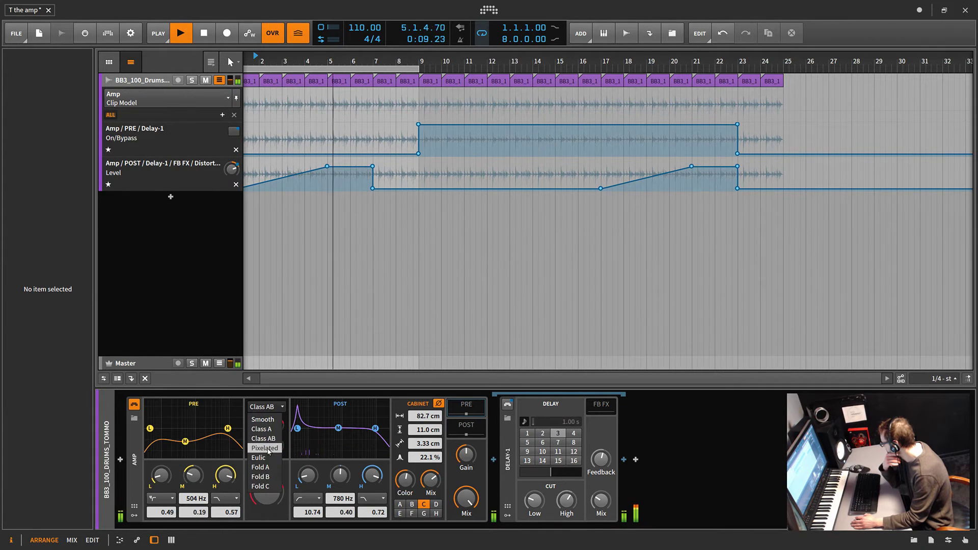
pyautogui.click(265, 447)
pyautogui.click(266, 491)
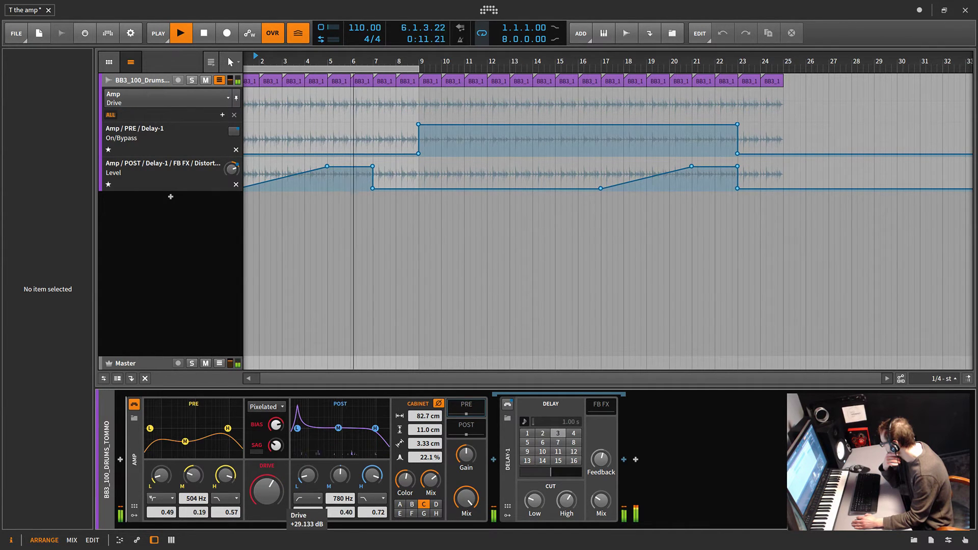
# - Vary the Amp's Bias and Sag amounts while the loop plays with the Pixelated clip model
pyautogui.click(275, 424)
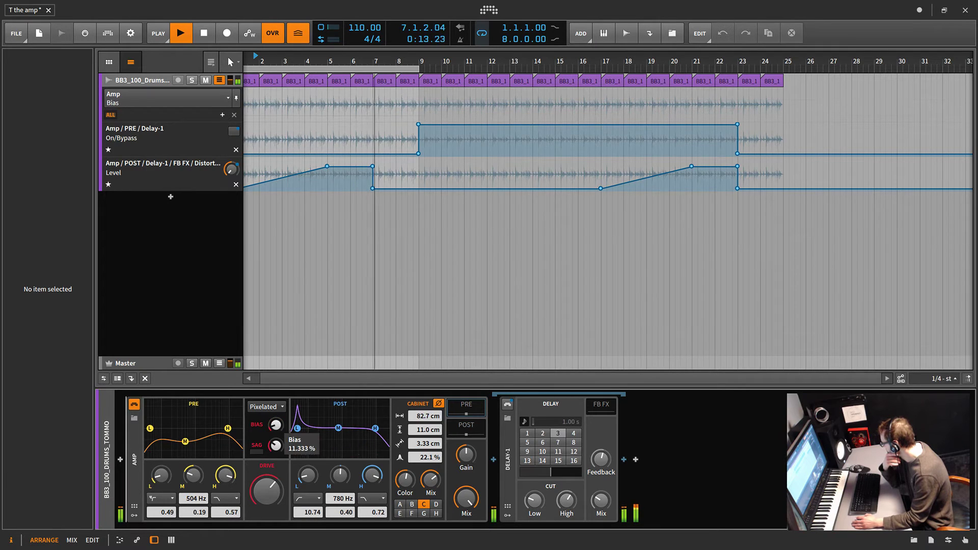
pyautogui.click(276, 445)
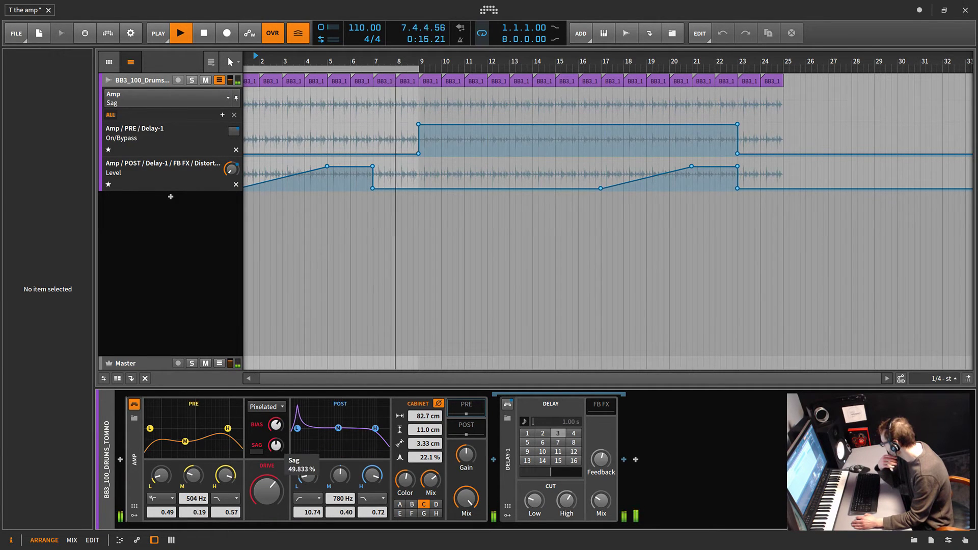
pyautogui.moveTo(276, 446); pyautogui.dragTo(275, 448)
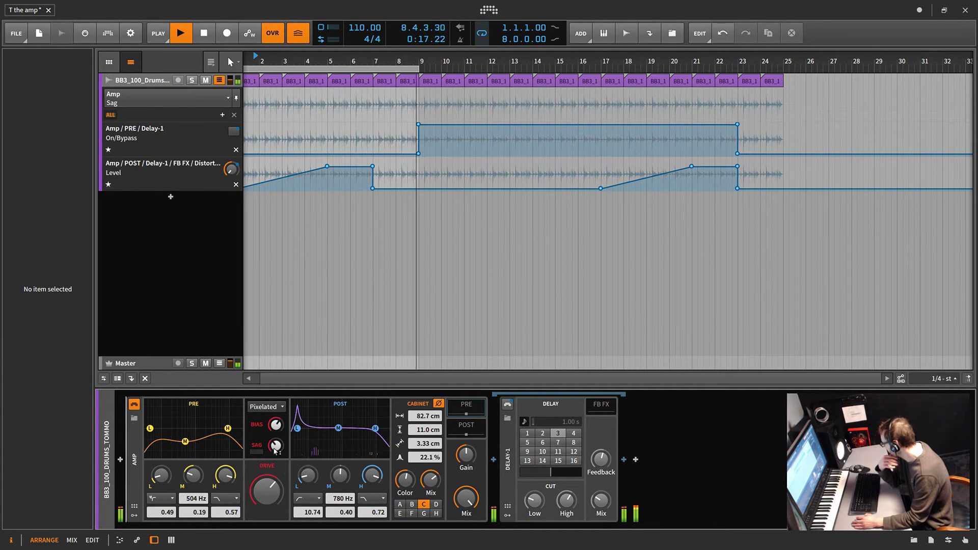
# - Switch the Amp's clip model to Eulic and raise the Drive
pyautogui.click(266, 406)
pyautogui.click(267, 458)
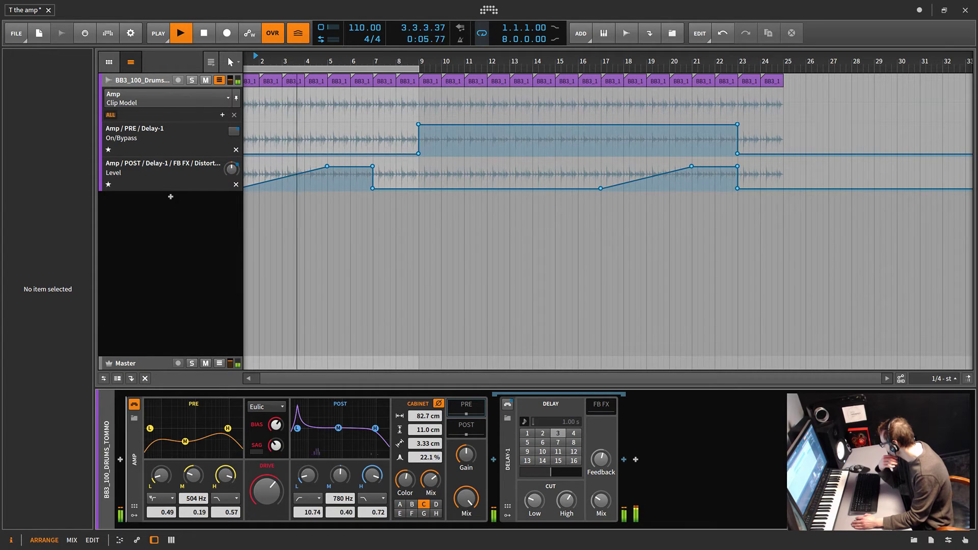
pyautogui.moveTo(269, 472); pyautogui.dragTo(287, 493)
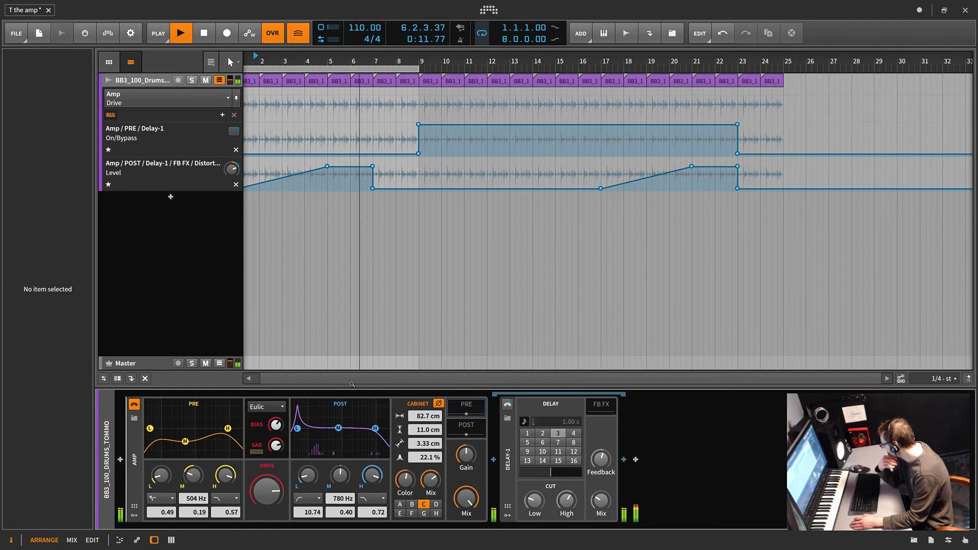
# - Reshape the POST EQ with high-pass Q 2.24 and a lower high band, and choose the Pixelated clip model with readjusted Drive, Bias and Sag
pyautogui.moveTo(307, 475); pyautogui.dragTo(312, 518)
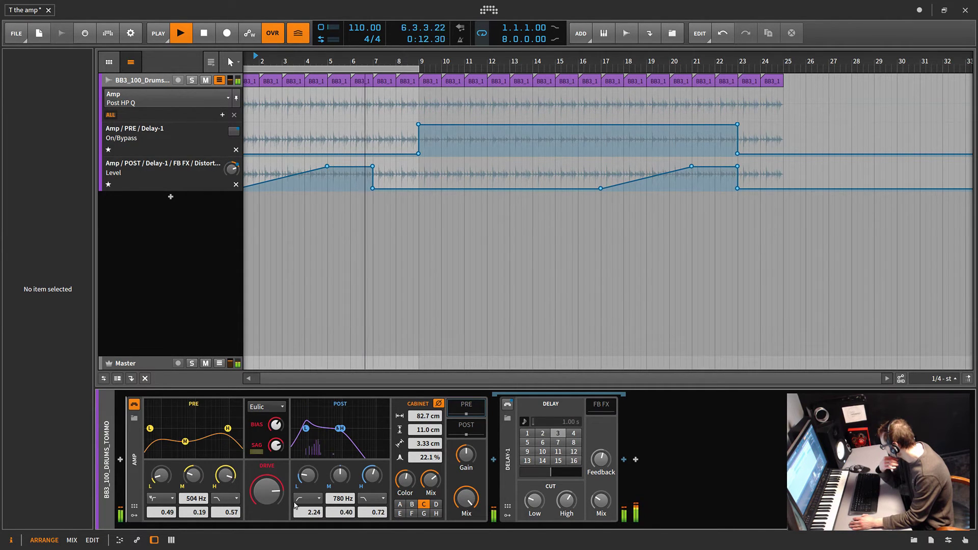
pyautogui.click(273, 415)
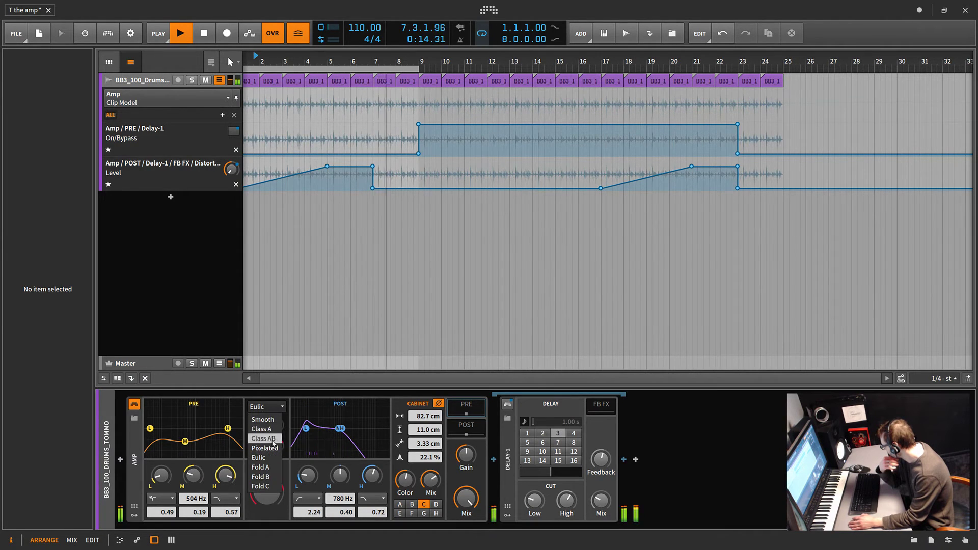
pyautogui.click(264, 452)
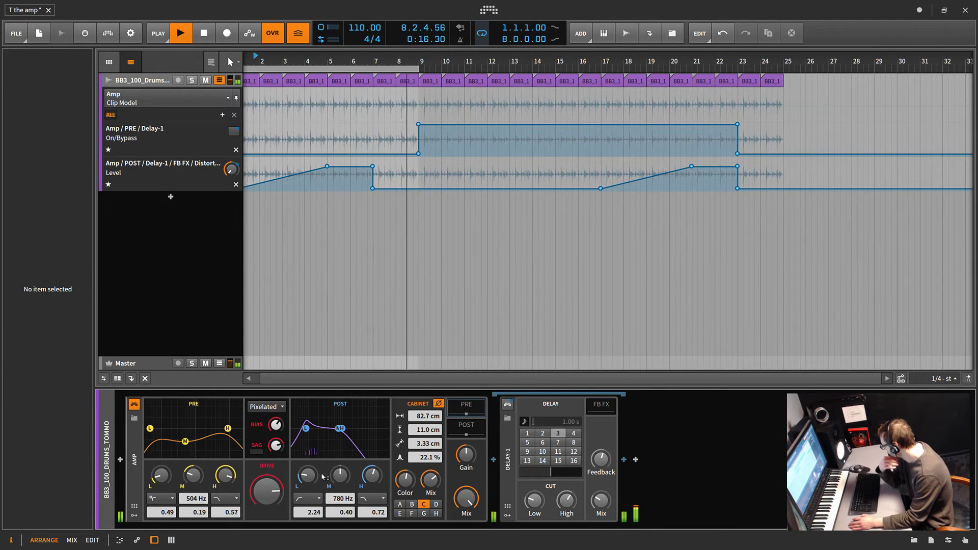
pyautogui.moveTo(307, 475); pyautogui.dragTo(307, 478)
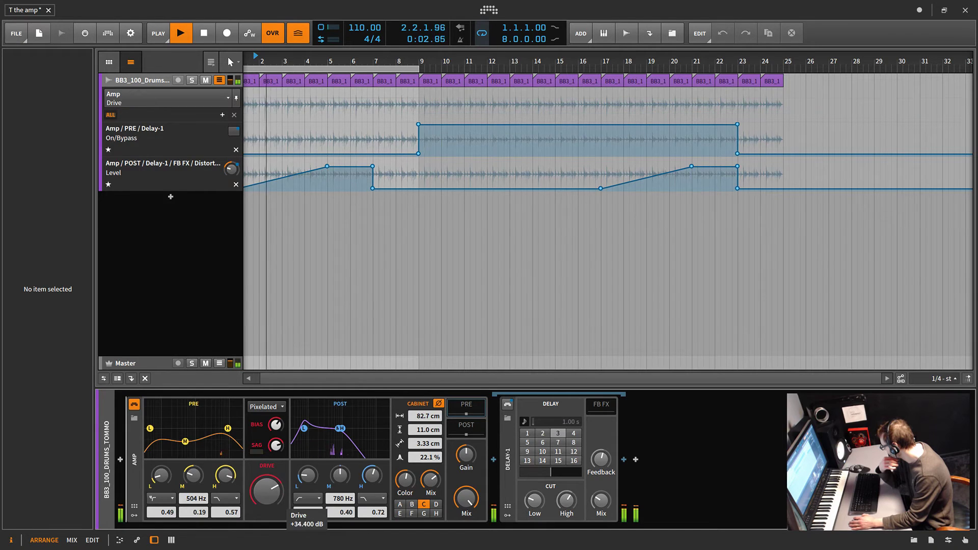
pyautogui.moveTo(275, 446); pyautogui.dragTo(275, 424)
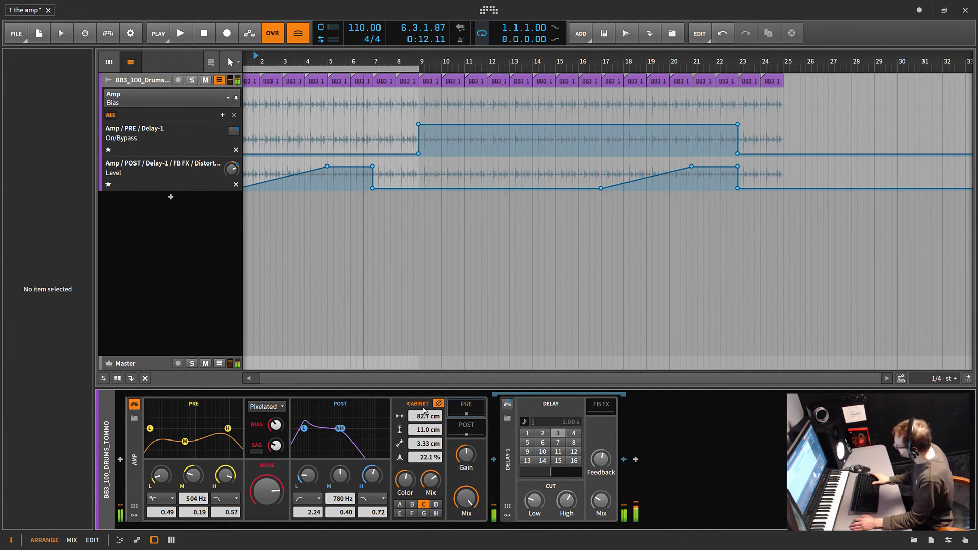
# - Resume loop playback, sweep the cabinet width down to 3.33 cm, and set both cabinet width and height to 3.00 m
pyautogui.press('space')
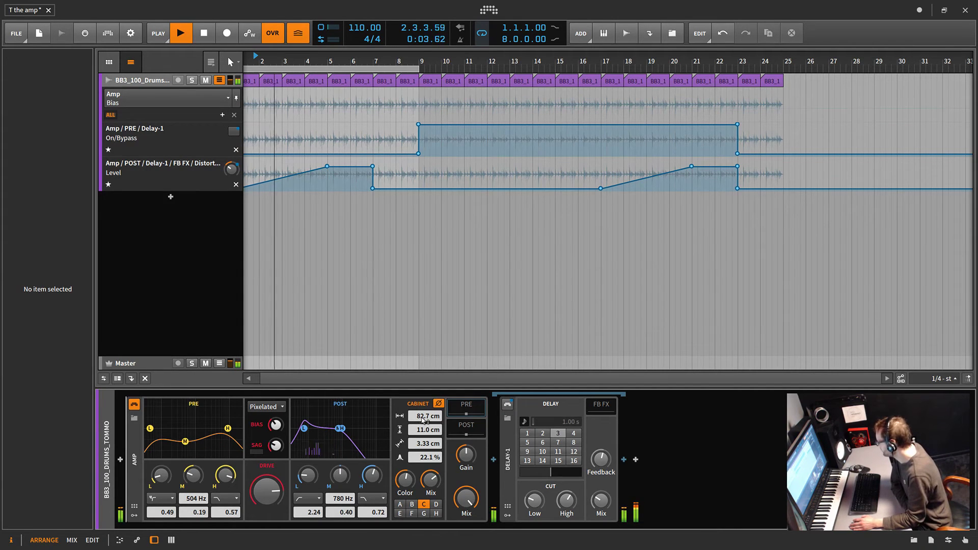
pyautogui.moveTo(425, 414)
pyautogui.mouseDown()
pyautogui.moveTo(425, 367)
pyautogui.moveTo(425, 407)
pyautogui.mouseUp()
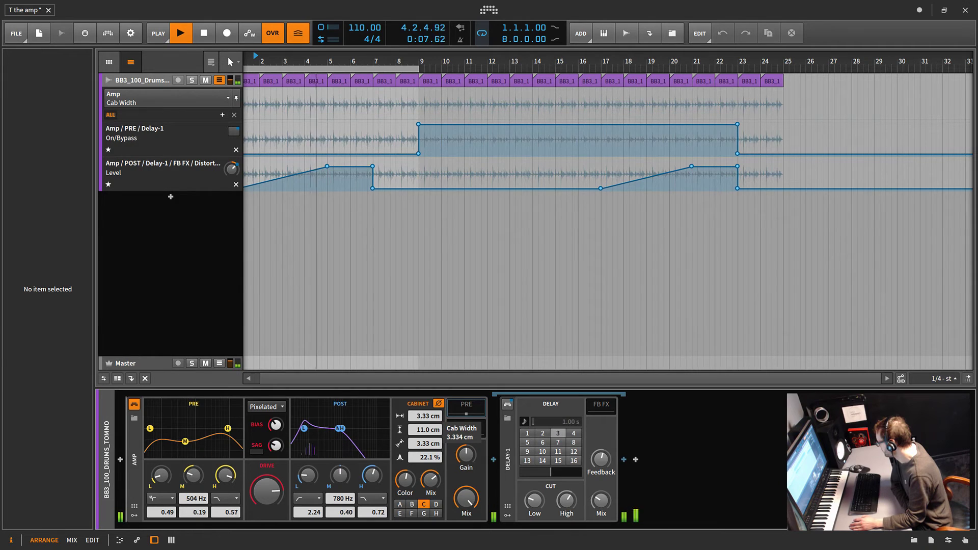
pyautogui.moveTo(425, 407); pyautogui.dragTo(425, 364)
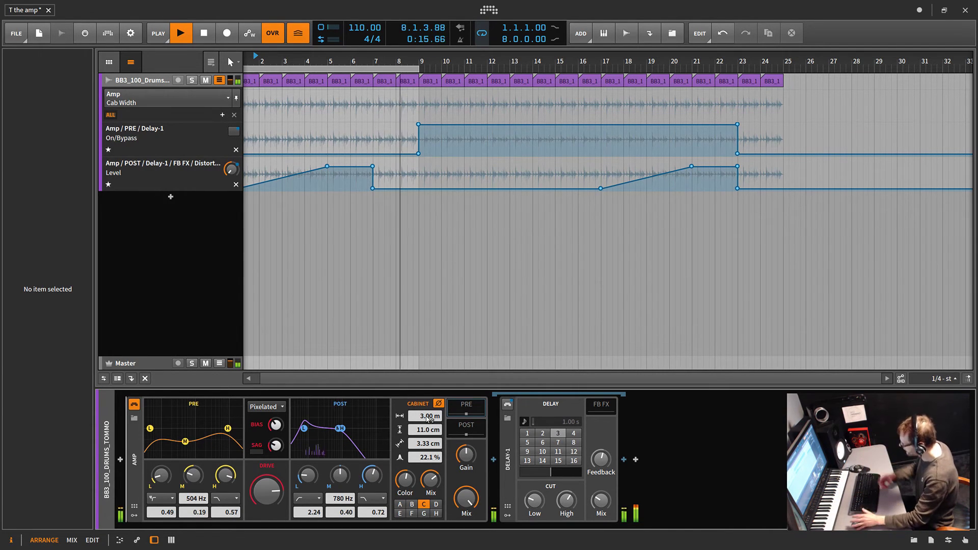
pyautogui.moveTo(427, 429); pyautogui.dragTo(428, 387)
pyautogui.moveTo(424, 429); pyautogui.dragTo(425, 387)
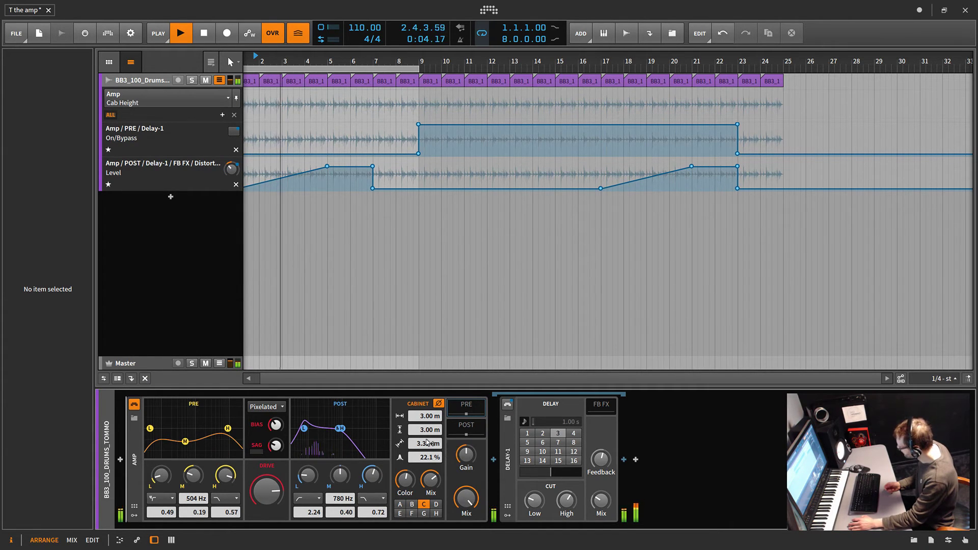
# - Set the cabinet depth to 20.2 cm, the percentage value below it to 16.8 %, and the cabinet Color to about 67 %
pyautogui.moveTo(425, 443); pyautogui.dragTo(425, 412)
pyautogui.moveTo(428, 461); pyautogui.dragTo(415, 478)
pyautogui.click(405, 479)
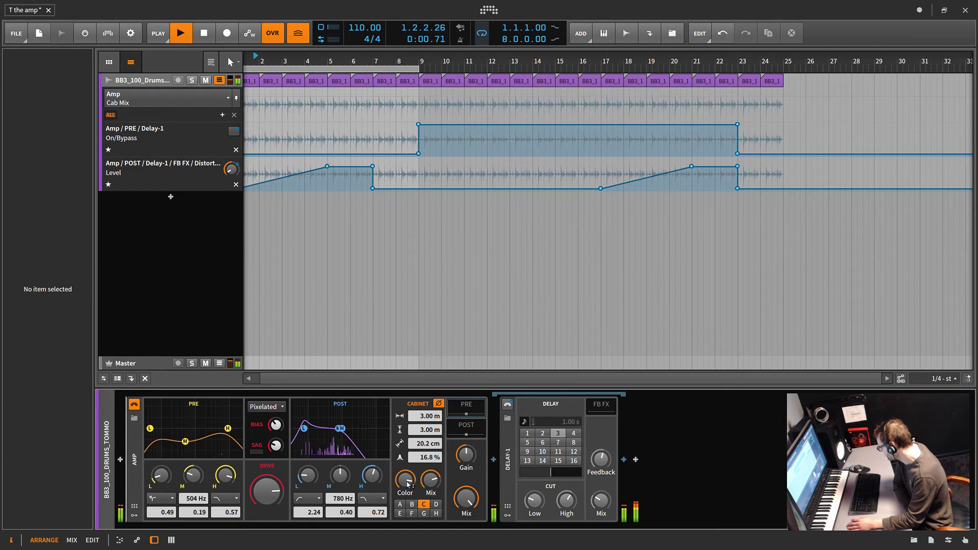
pyautogui.click(406, 480)
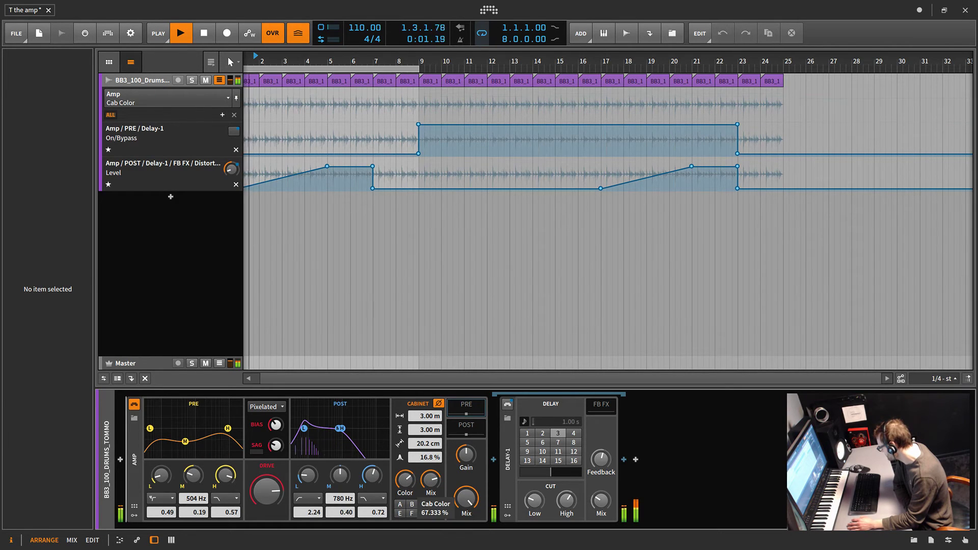
# - Audition cabinet hues A through F one after another, ending on F
pyautogui.click(403, 506)
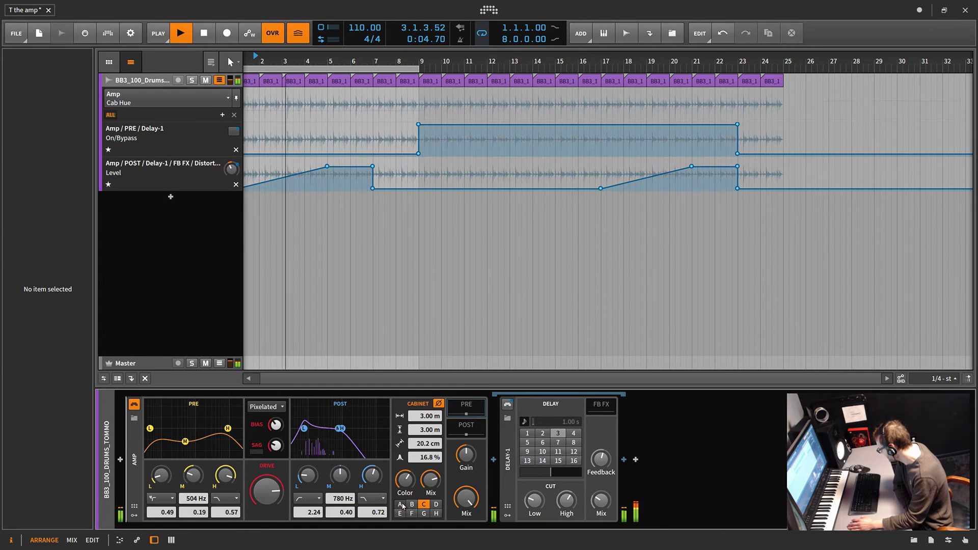
pyautogui.click(401, 505)
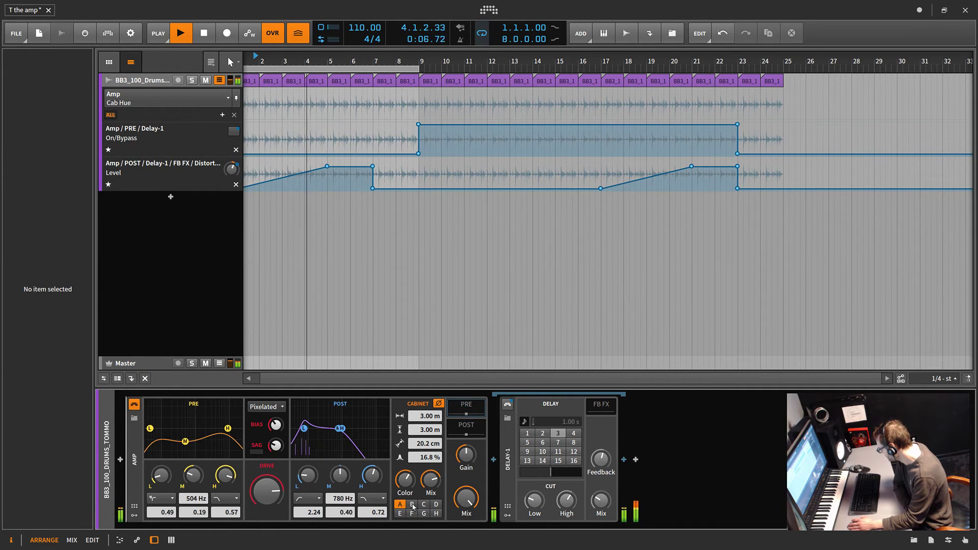
pyautogui.click(413, 504)
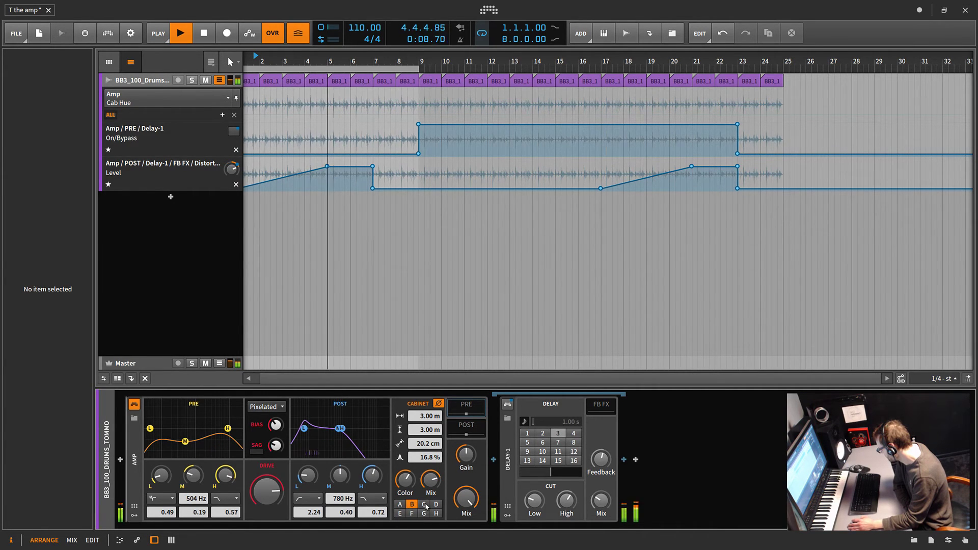
pyautogui.click(425, 505)
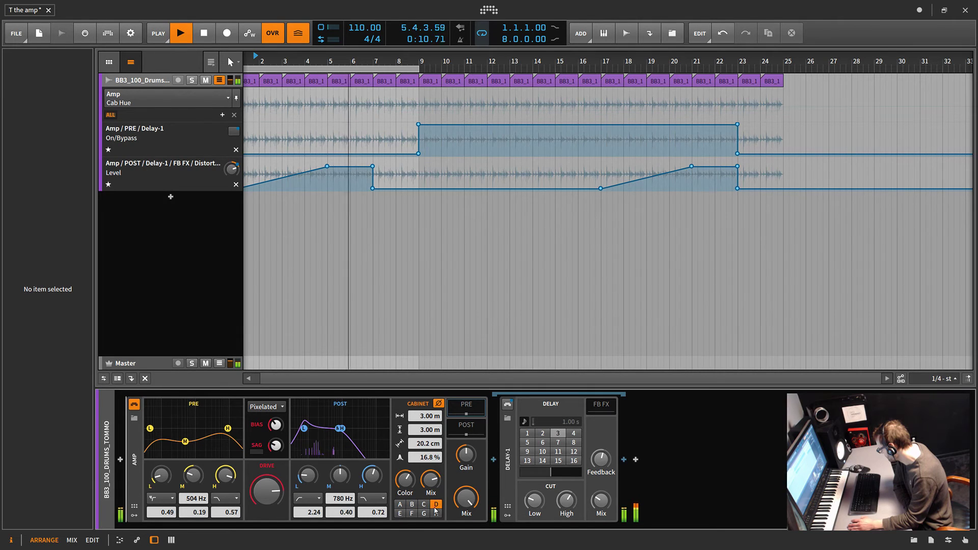
pyautogui.click(437, 504)
pyautogui.click(400, 514)
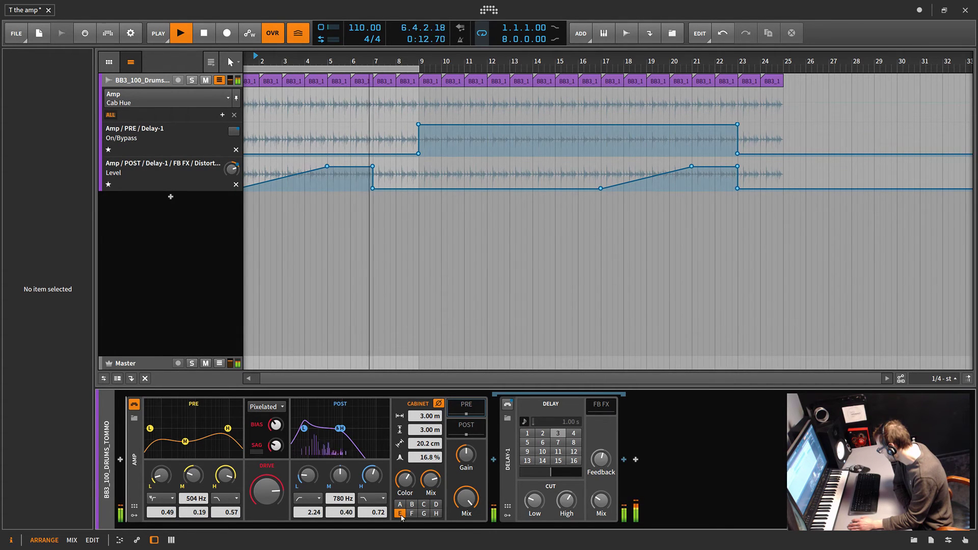
pyautogui.click(413, 513)
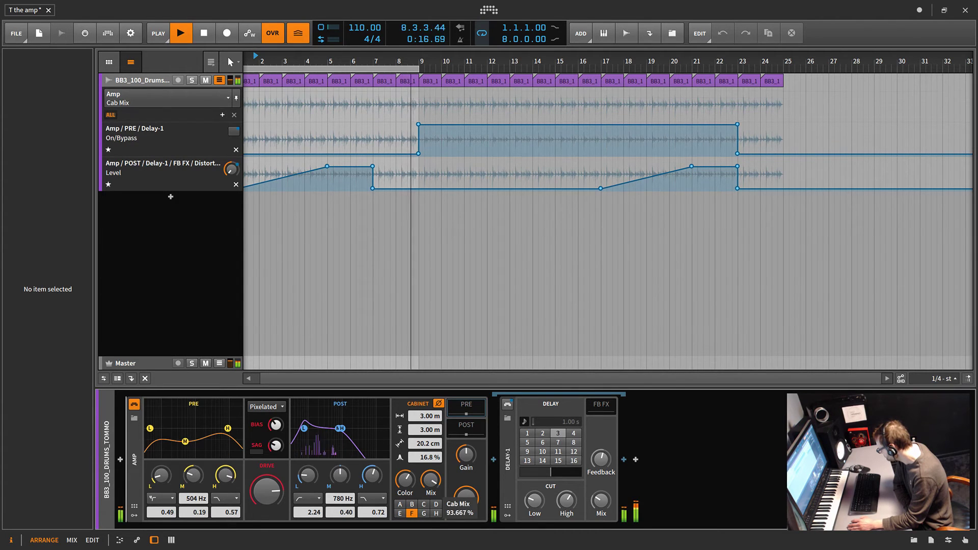
# - Raise the cabinet Color, set width 18.2 cm, height 9.11 cm and depth 91.7 cm, and try hue G before selecting H
pyautogui.click(411, 482)
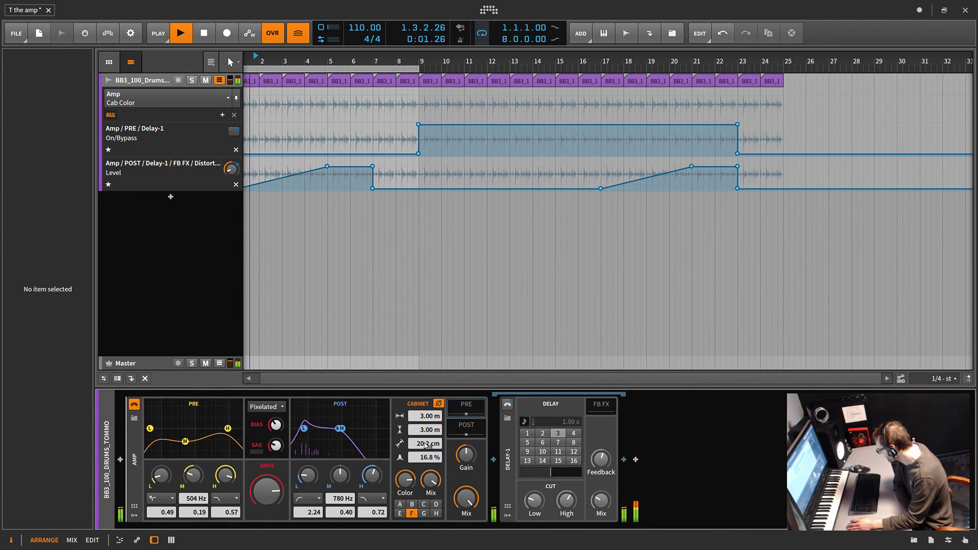
pyautogui.moveTo(425, 443); pyautogui.dragTo(425, 402)
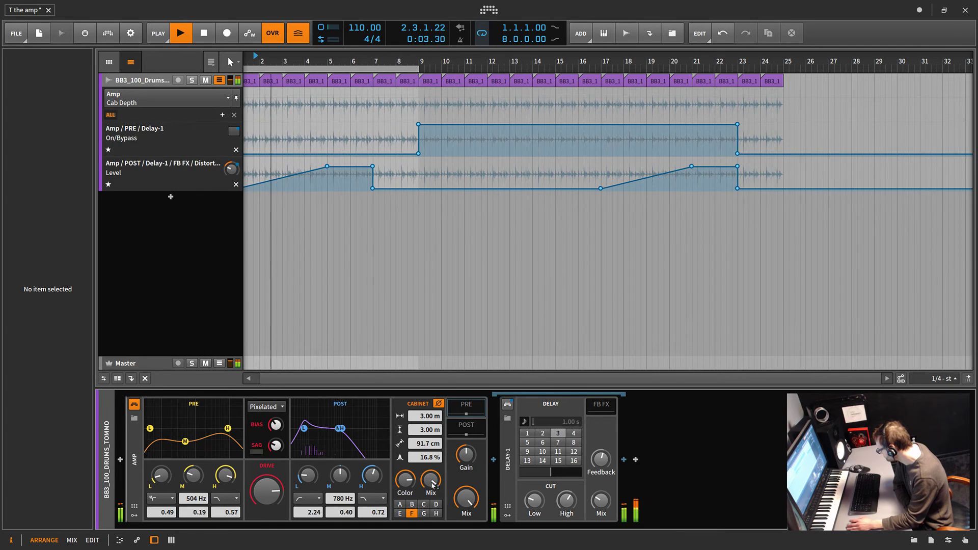
pyautogui.click(423, 513)
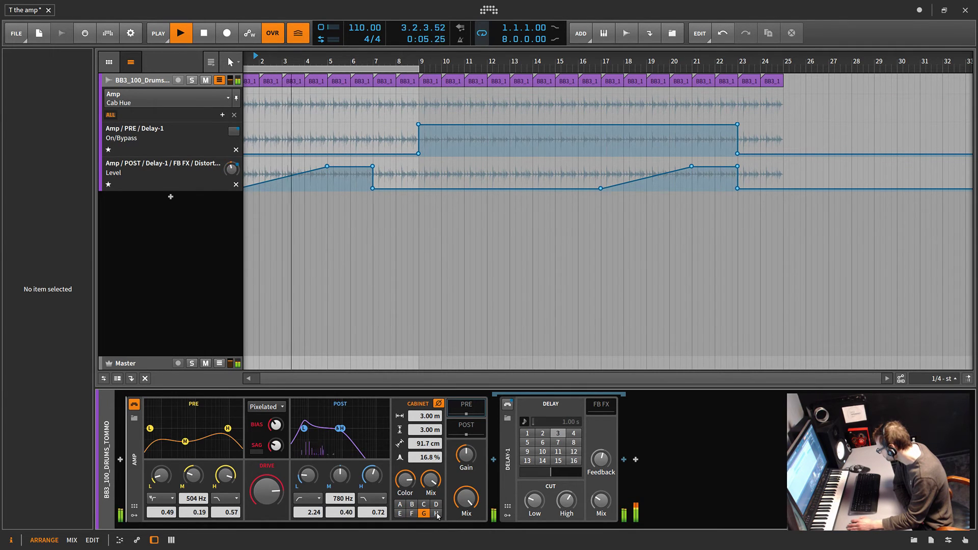
pyautogui.moveTo(431, 418); pyautogui.dragTo(431, 447)
pyautogui.click(436, 513)
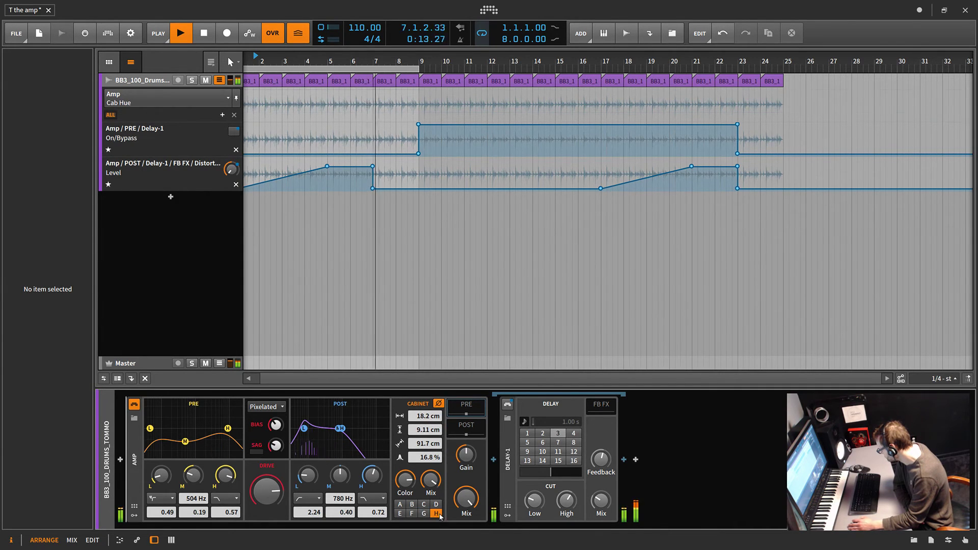
# - Lower the Amp's overall Mix to just under halfway and stop playback
pyautogui.moveTo(460, 503); pyautogui.dragTo(460, 500)
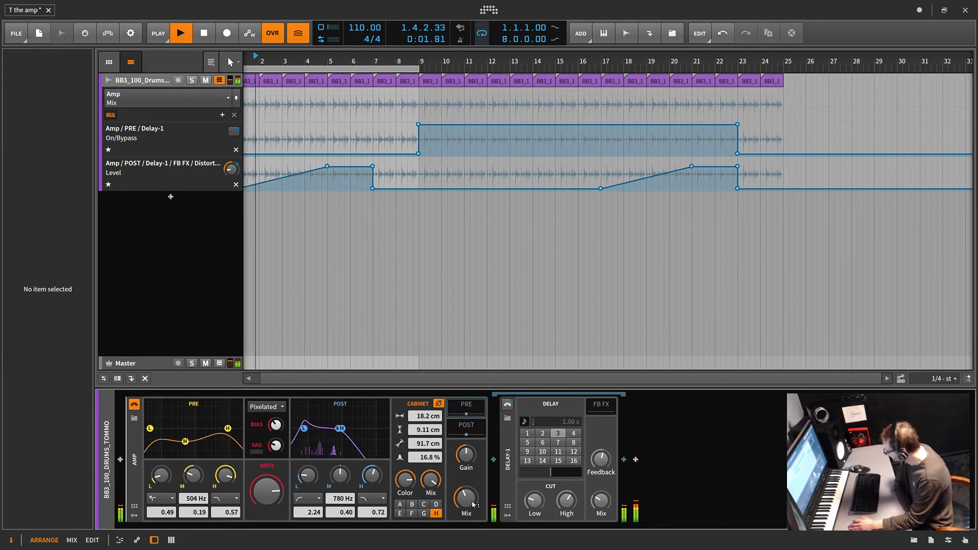
pyautogui.press('space')
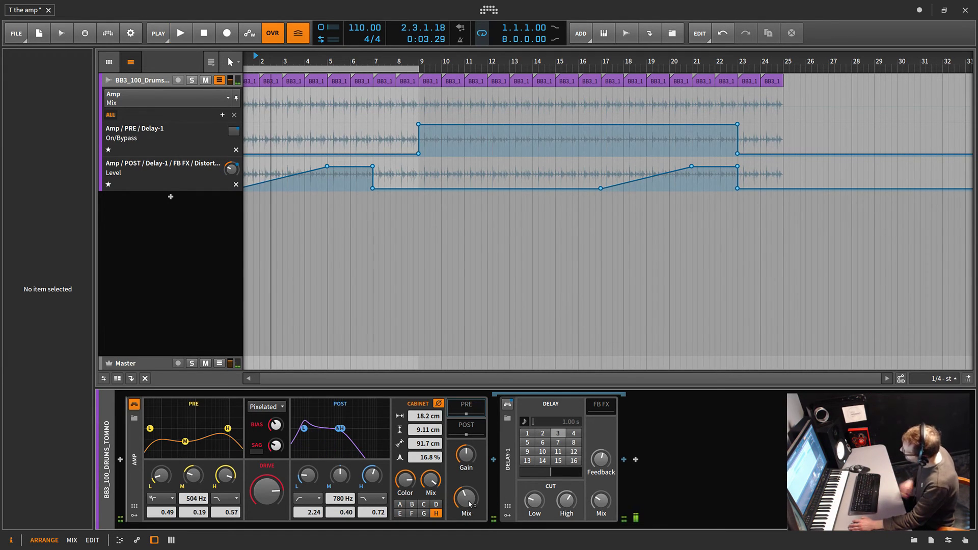